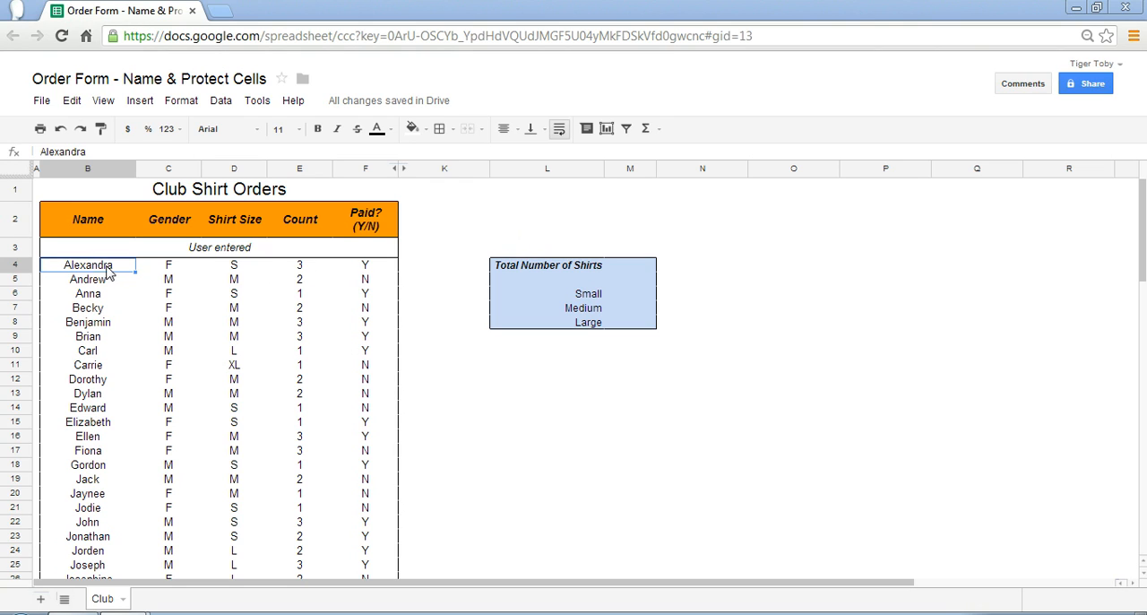
Create a named range called Members for the name cells B4:B46 on the Club sheet
{"action": "mouse_move", "coordinate": [107, 267]}
{"action": "left_mouse_down"}
{"action": "mouse_move", "coordinate": [99, 430]}
{"action": "mouse_move", "coordinate": [112, 590]}
{"action": "mouse_move", "coordinate": [90, 528]}
{"action": "mouse_move", "coordinate": [105, 448]}
{"action": "mouse_move", "coordinate": [114, 451]}
{"action": "mouse_move", "coordinate": [114, 464]}
{"action": "mouse_move", "coordinate": [89, 248]}
{"action": "mouse_move", "coordinate": [101, 101]}
{"action": "mouse_move", "coordinate": [148, 101]}
{"action": "mouse_move", "coordinate": [79, 279]}
{"action": "mouse_move", "coordinate": [86, 266]}
{"action": "left_mouse_up"}
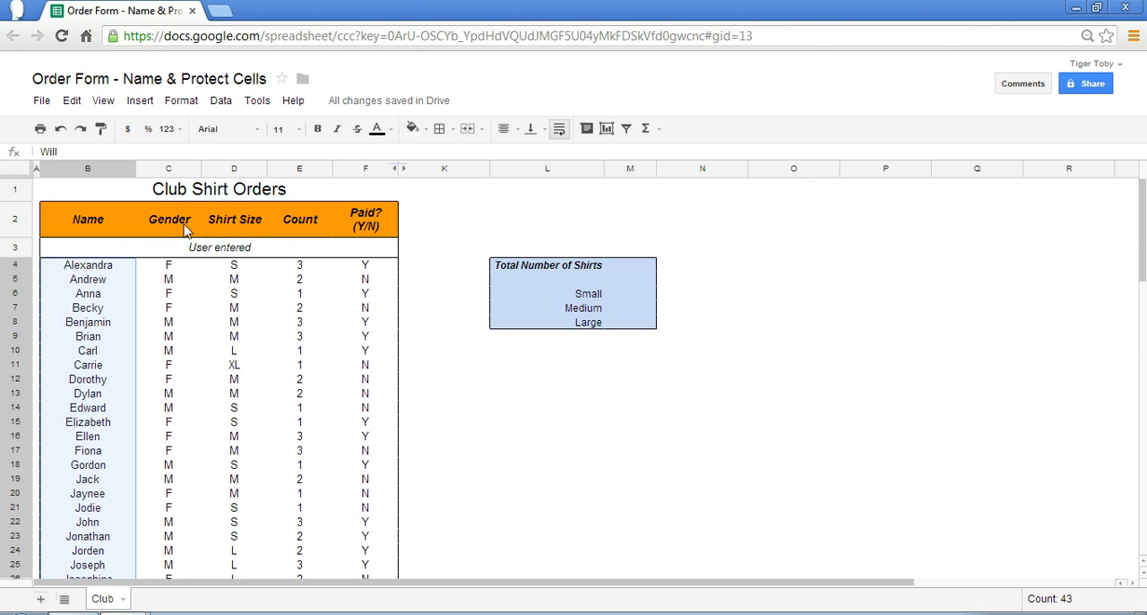
{"action": "left_click", "coordinate": [224, 105]}
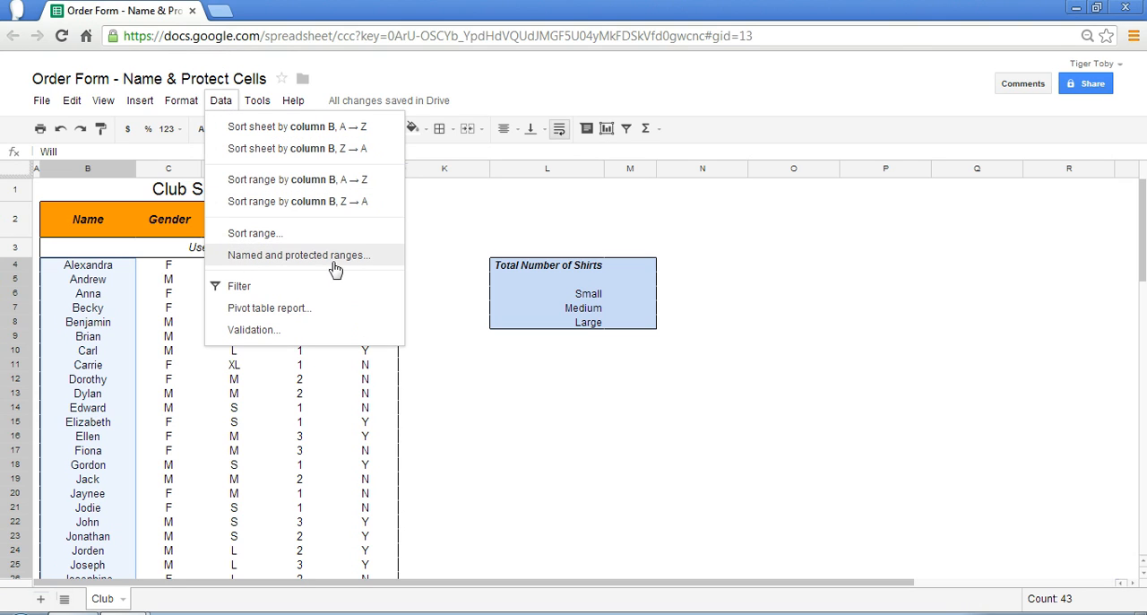
{"action": "left_click", "coordinate": [380, 259]}
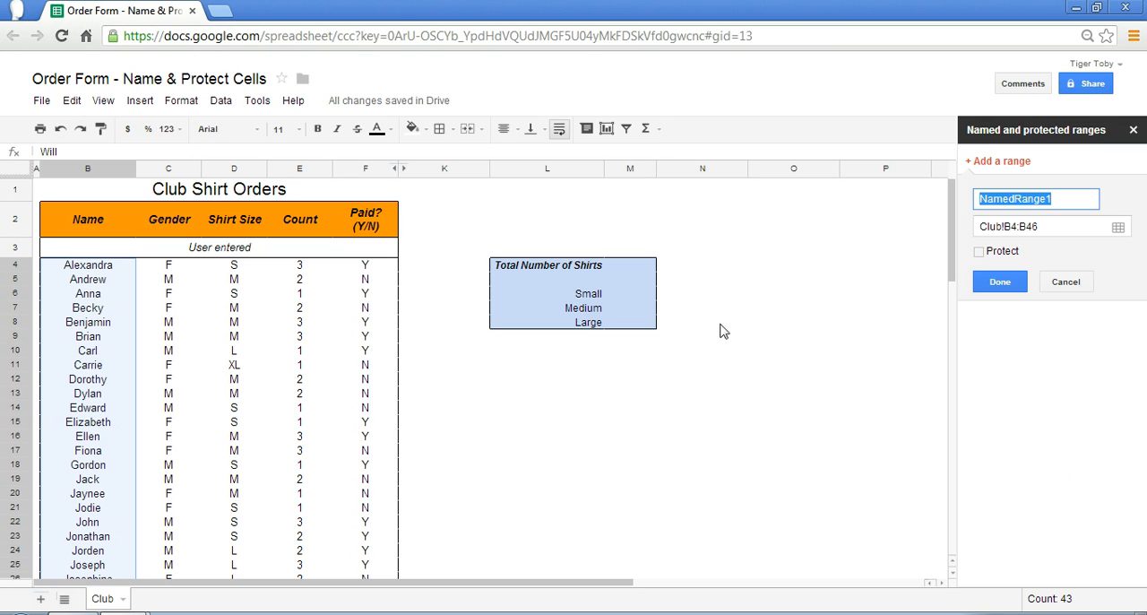
{"action": "key", "text": "BackSpace"}
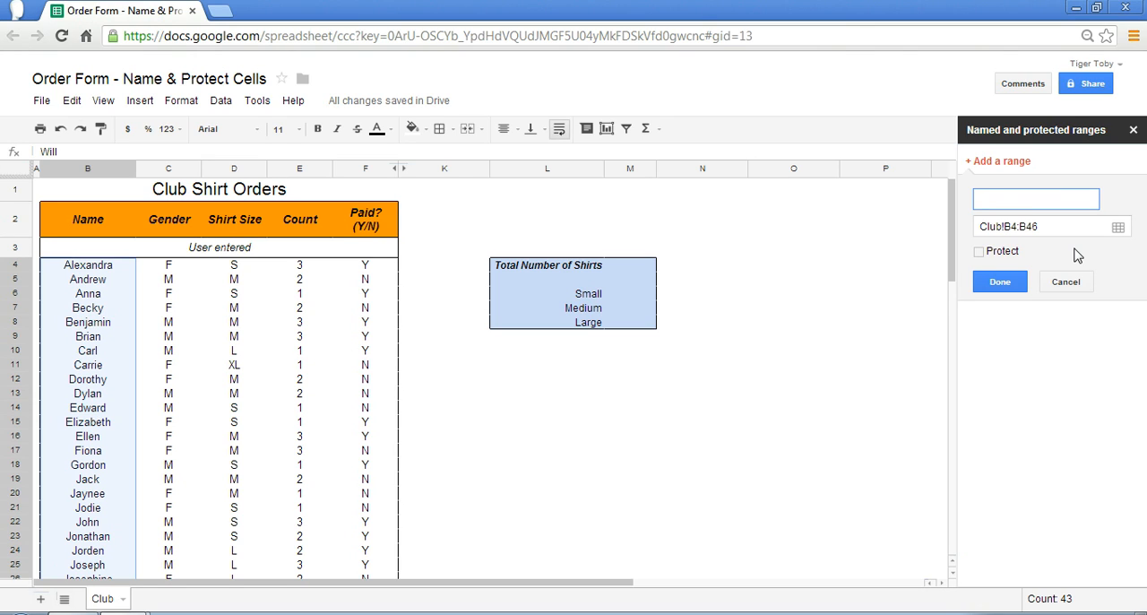
{"action": "type", "text": "Members"}
{"action": "left_click", "coordinate": [1000, 281]}
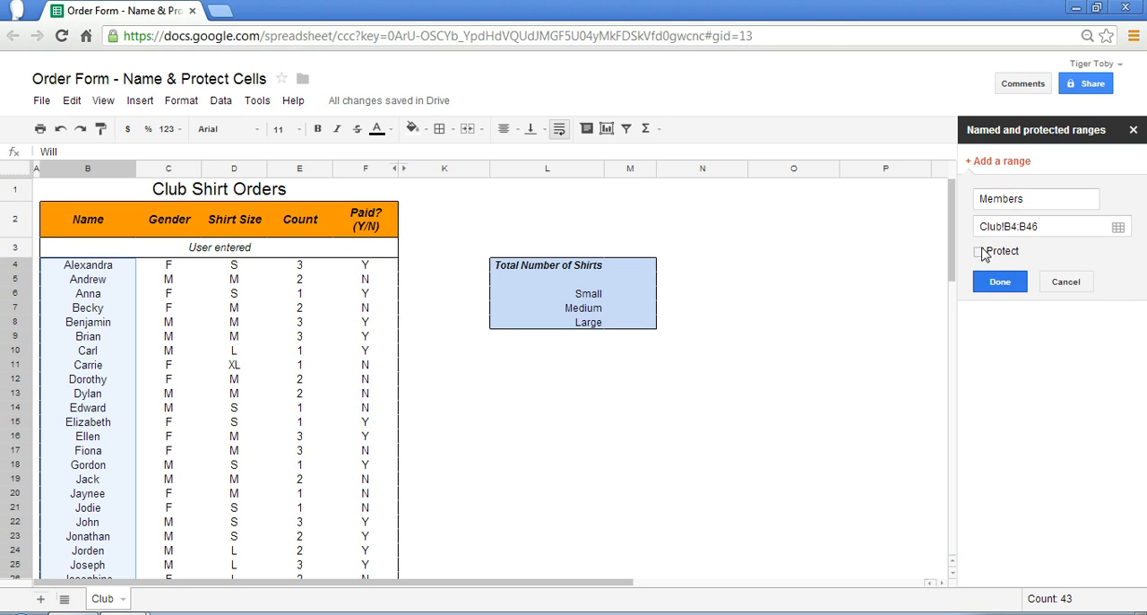
{"action": "left_click", "coordinate": [1020, 285]}
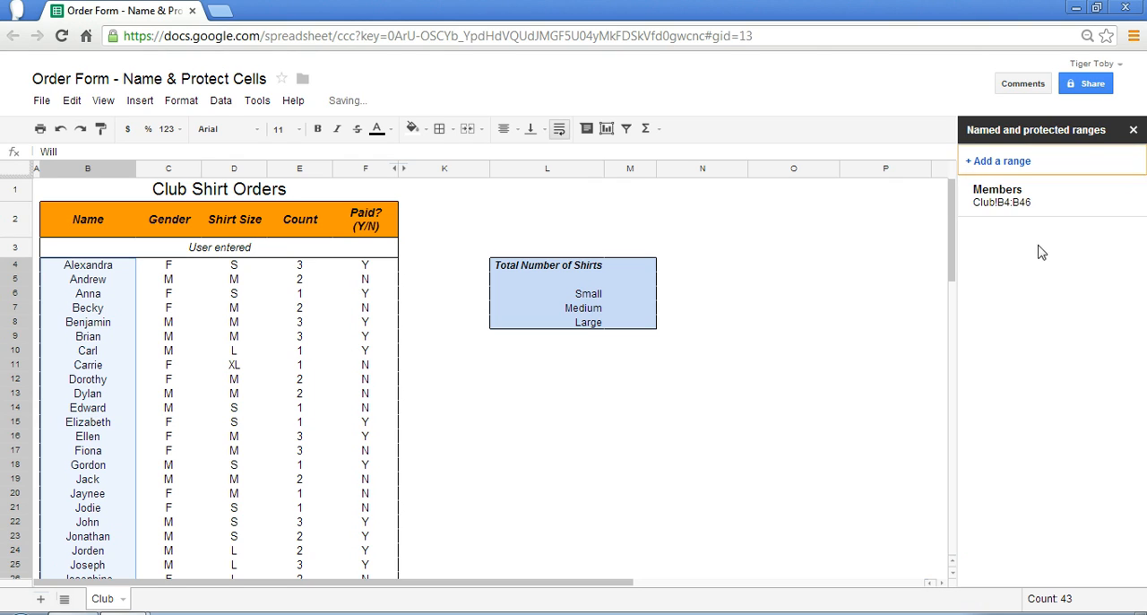
Add permissions to the Members range, setting the other collaborator's access to Can comment, and save the changes
{"action": "mouse_move", "coordinate": [1120, 201]}
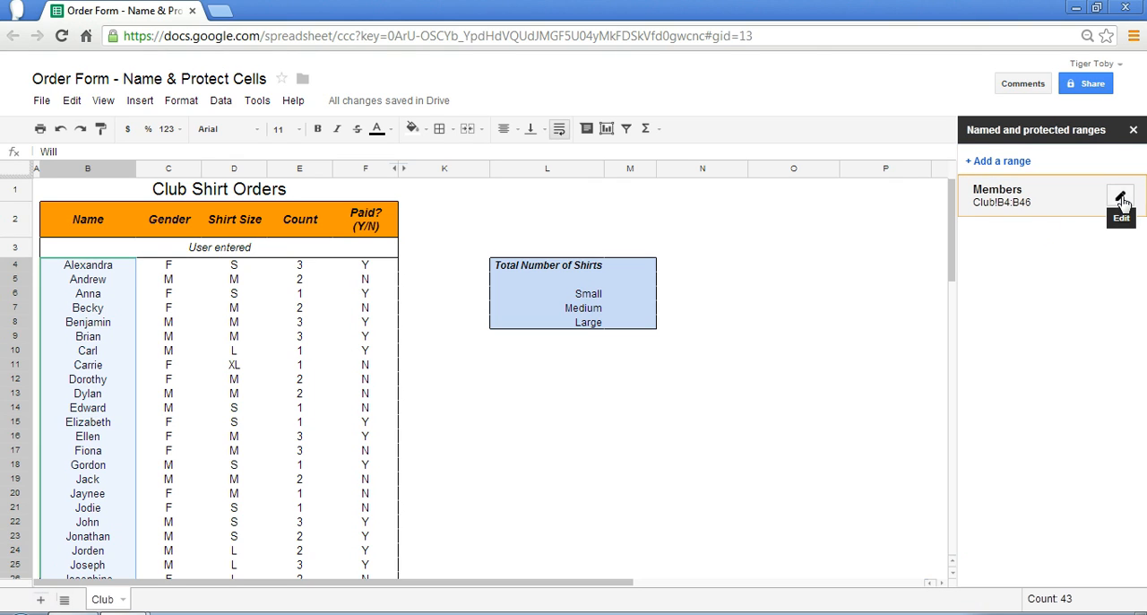
{"action": "left_click", "coordinate": [1121, 199]}
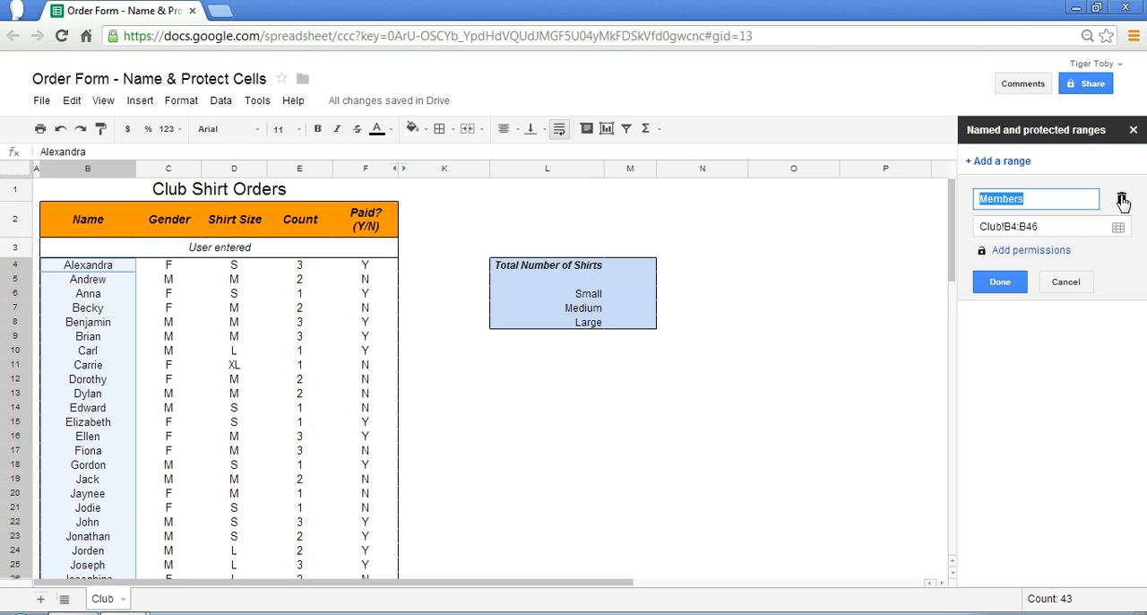
{"action": "left_click", "coordinate": [1028, 252]}
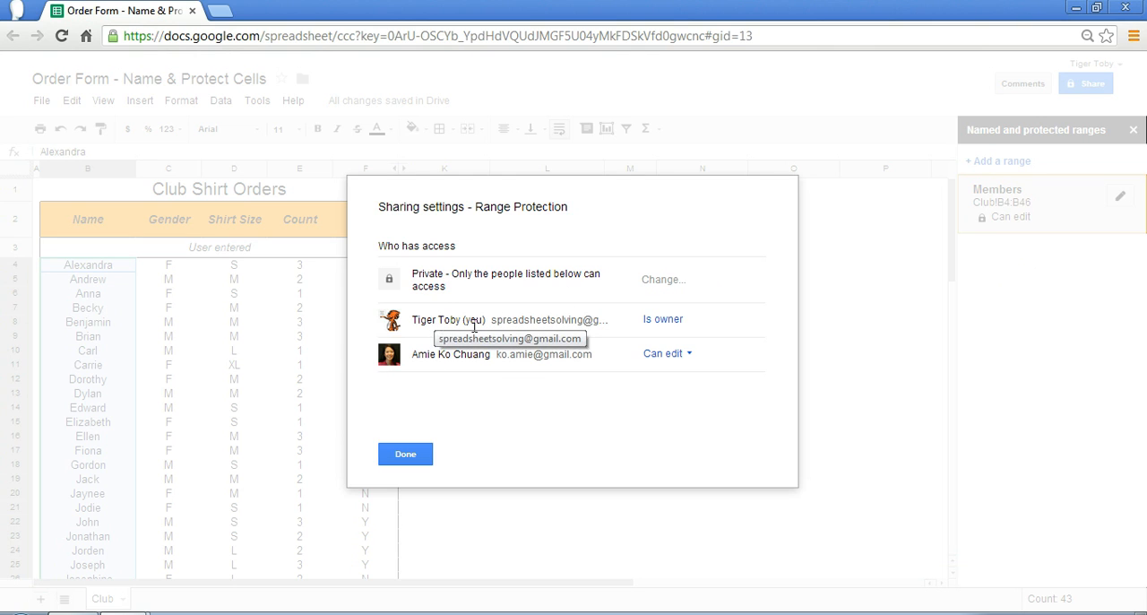
{"action": "left_click", "coordinate": [692, 355]}
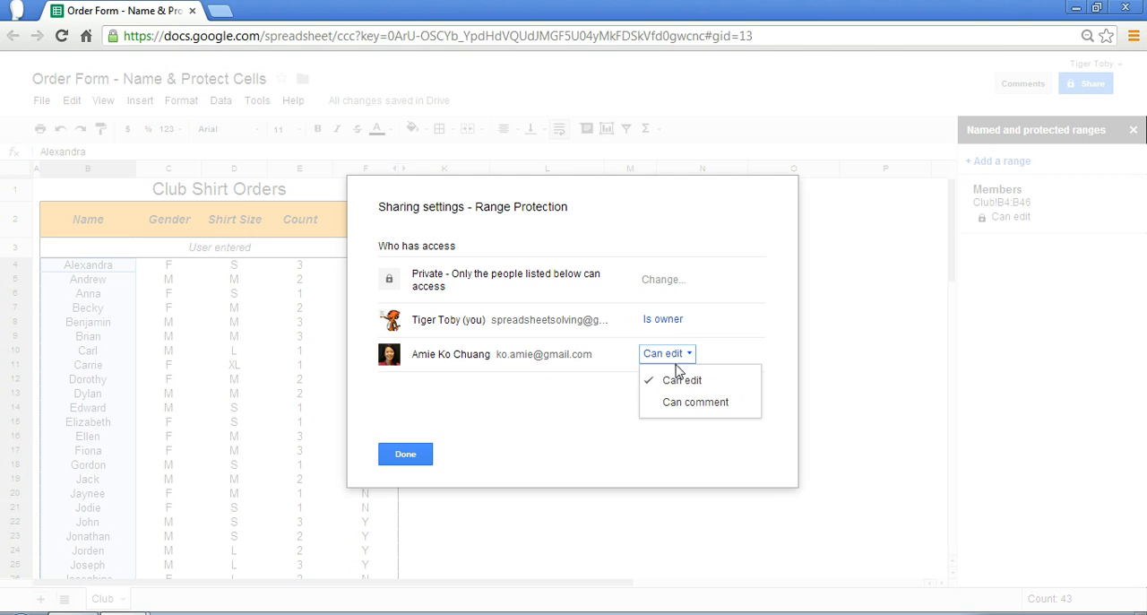
{"action": "left_click", "coordinate": [687, 403]}
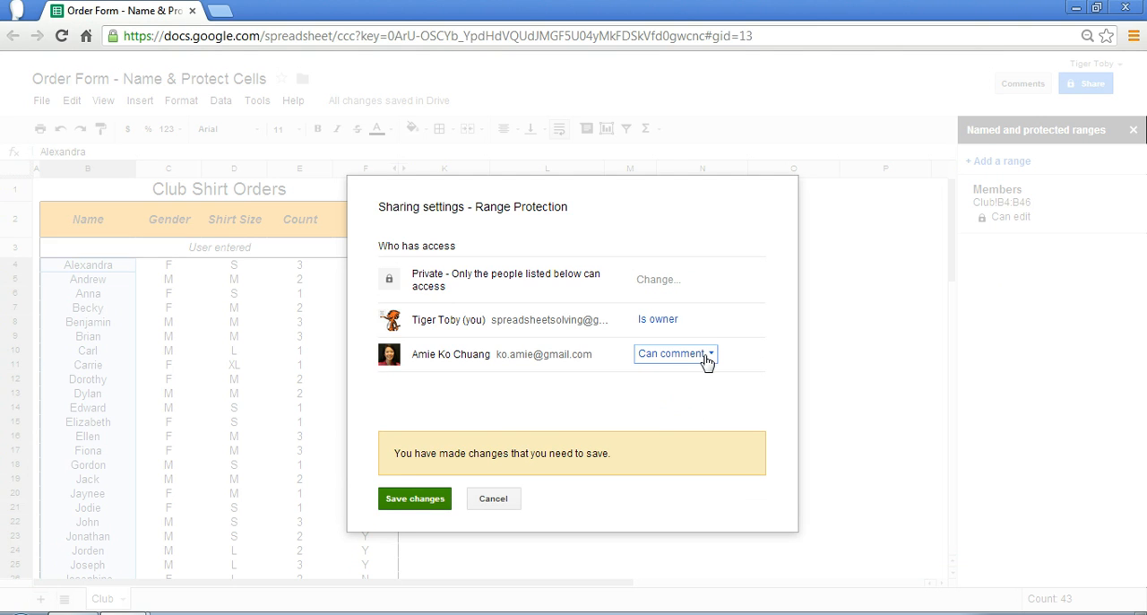
{"action": "left_click", "coordinate": [426, 507]}
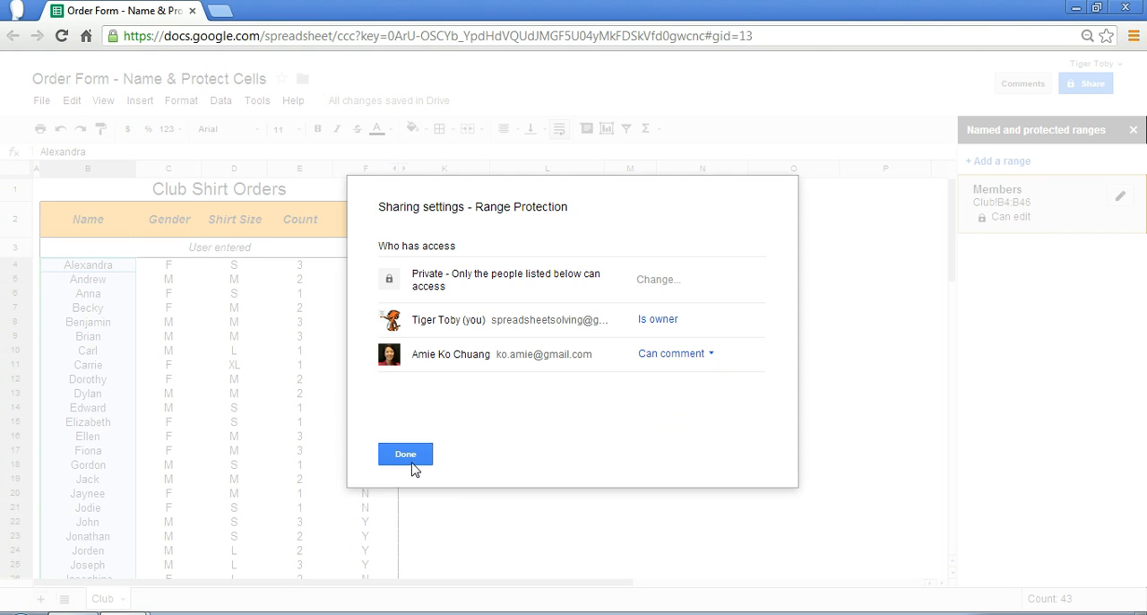
{"action": "left_click", "coordinate": [415, 461]}
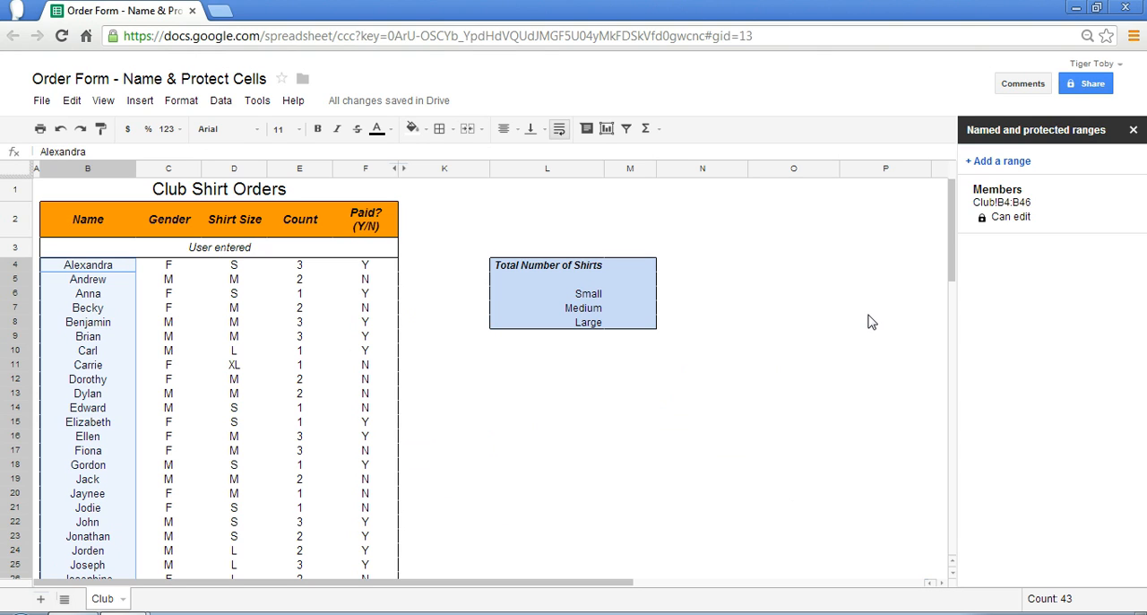
{"action": "left_click", "coordinate": [222, 102]}
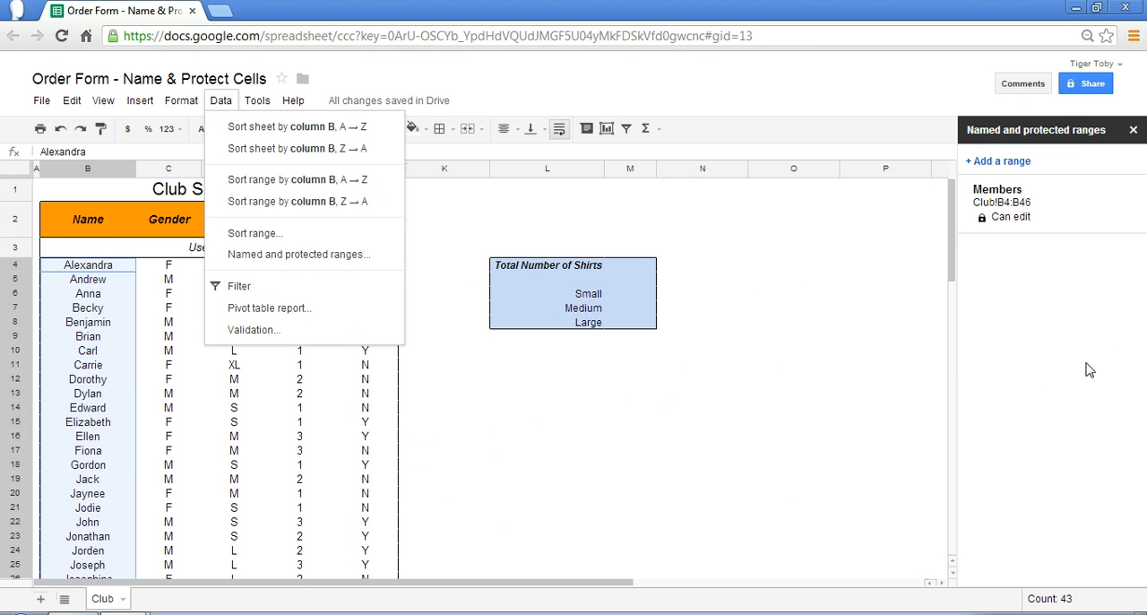
{"action": "left_click", "coordinate": [904, 351]}
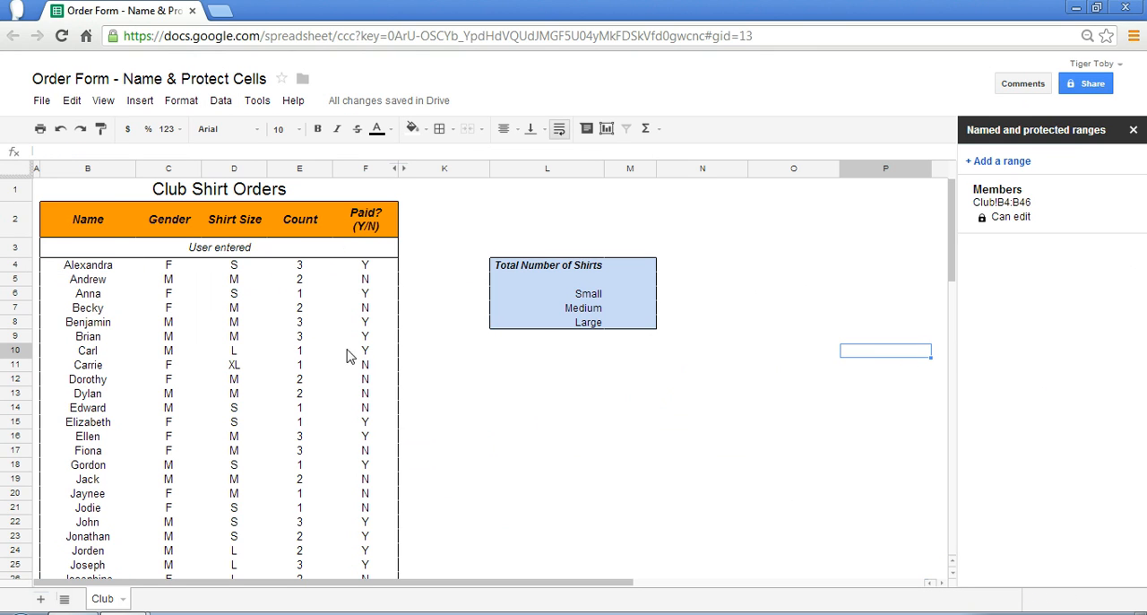
Create a named range called Size for the shirt size cells D4:D46
{"action": "left_click_drag", "start_coordinate": [235, 265], "coordinate": [233, 493]}
{"action": "scroll", "coordinate": [274, 436], "scroll_direction": "up", "scroll_amount": 8}
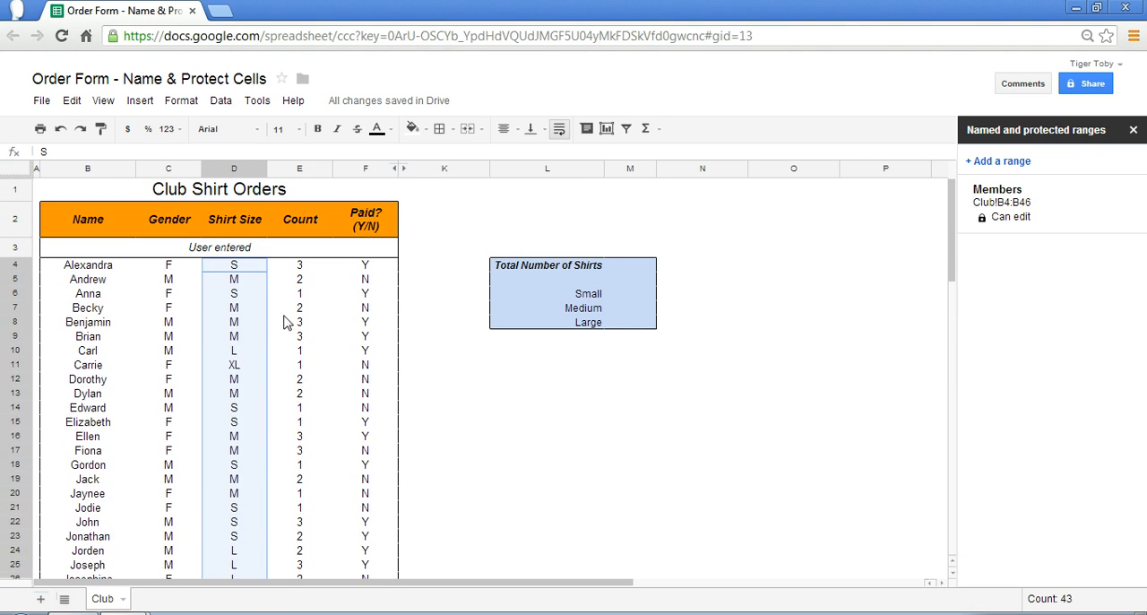
{"action": "left_click", "coordinate": [224, 104]}
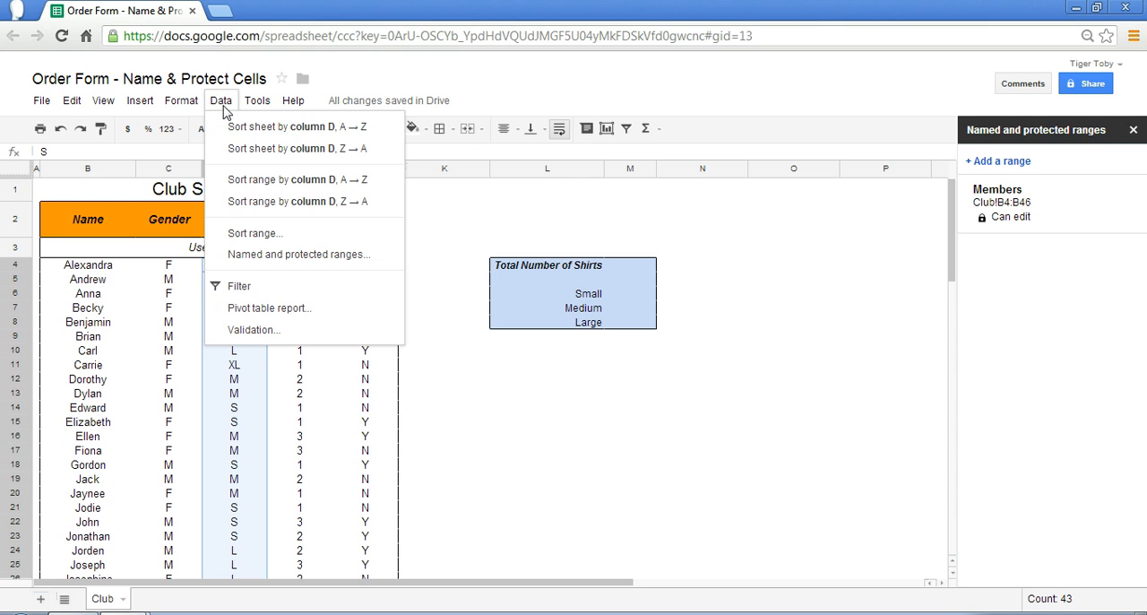
{"action": "left_click", "coordinate": [254, 257]}
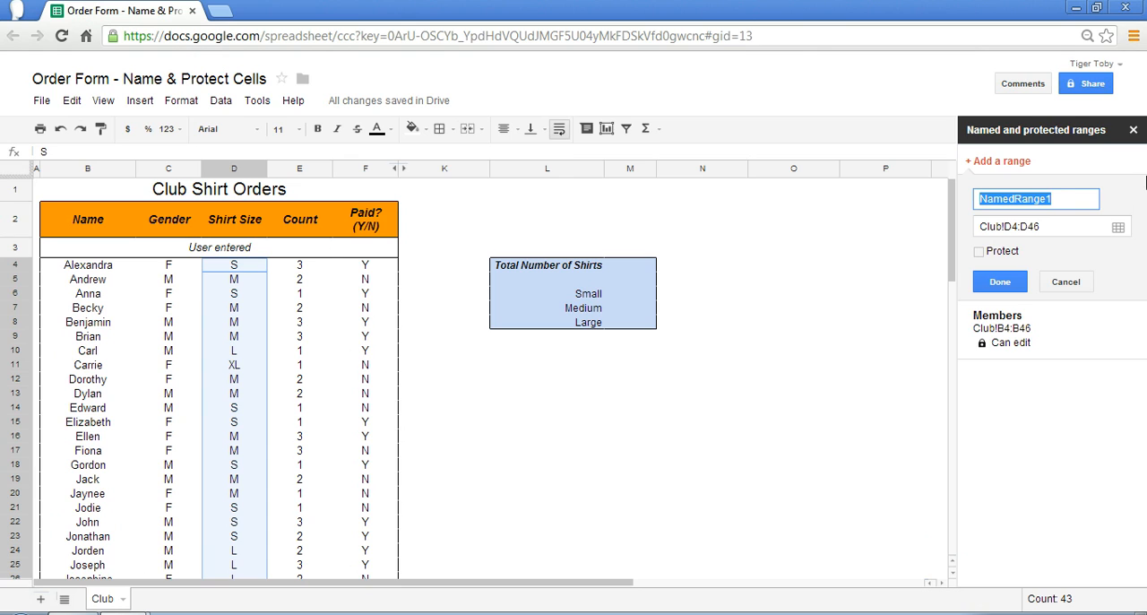
{"action": "key", "text": "BackSpace"}
{"action": "type", "text": "Size"}
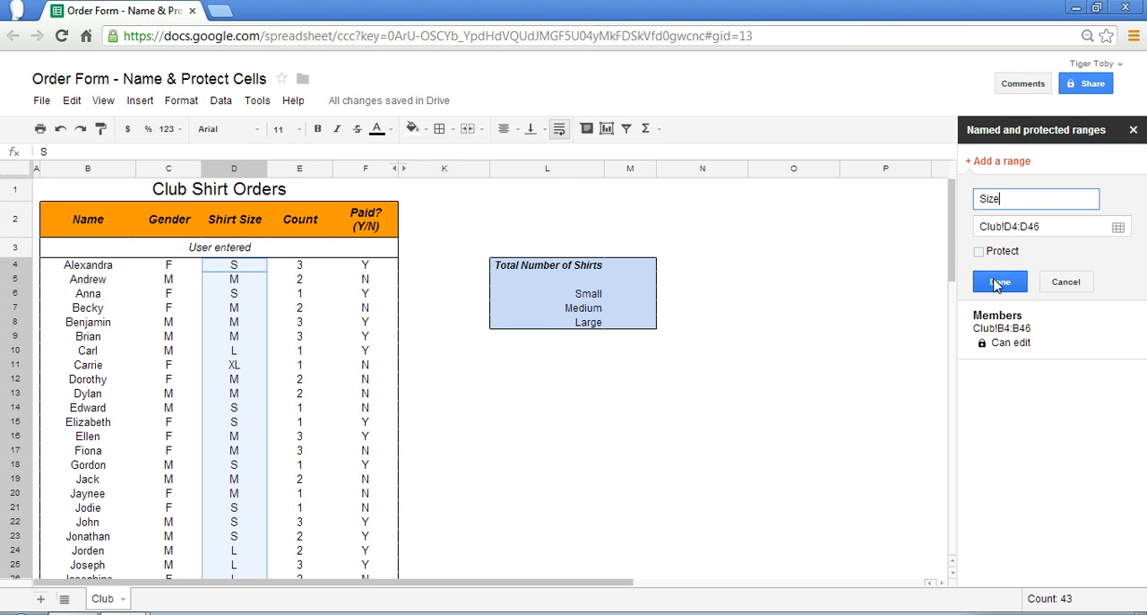
{"action": "left_click", "coordinate": [997, 283]}
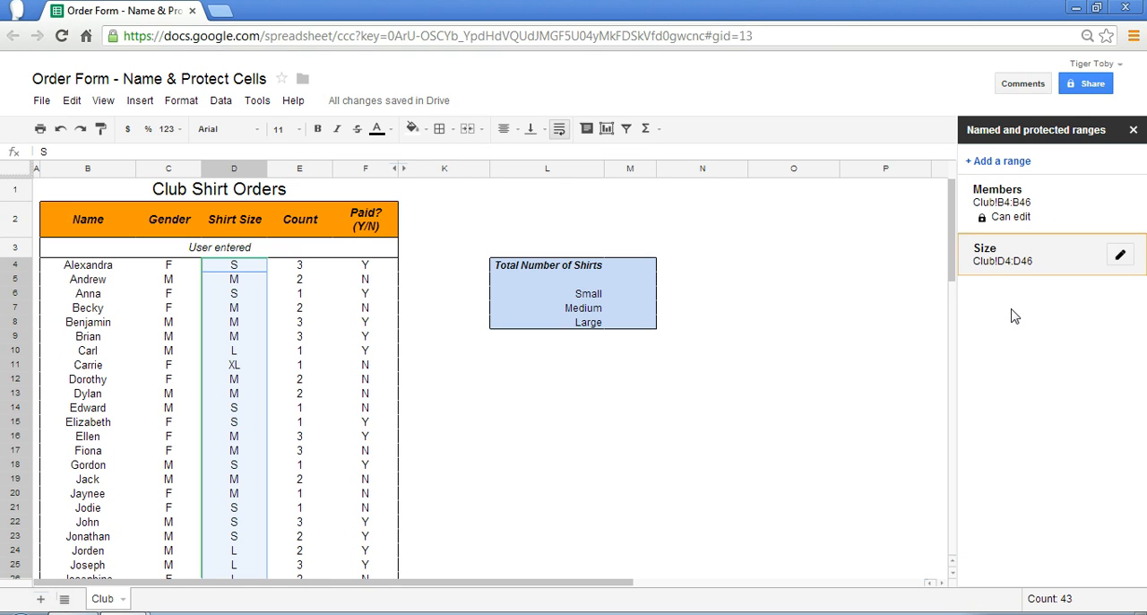
Create an unprotected named range called Number for the shirt count cells E4:E46
{"action": "left_click", "coordinate": [320, 299]}
{"action": "left_click_drag", "start_coordinate": [296, 266], "coordinate": [301, 555]}
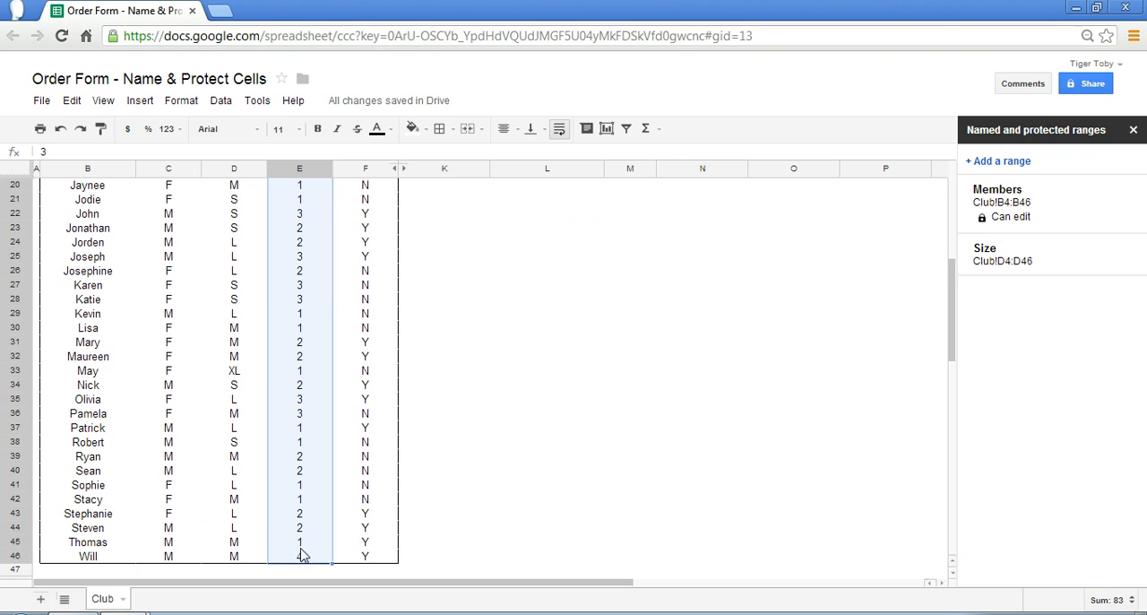
{"action": "left_click", "coordinate": [1002, 163]}
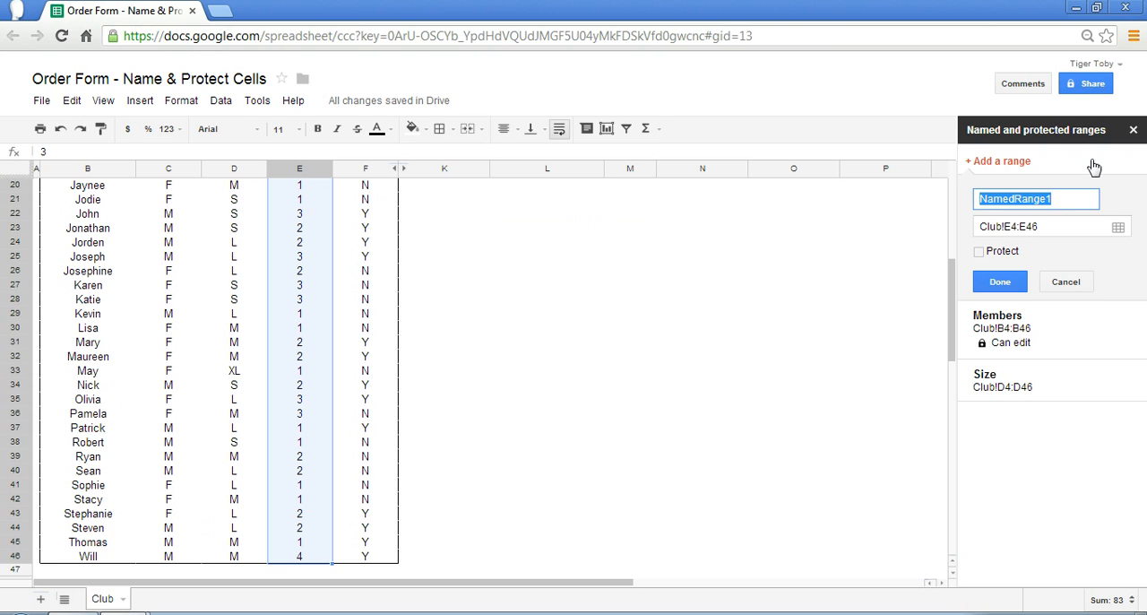
{"action": "type", "text": "Number"}
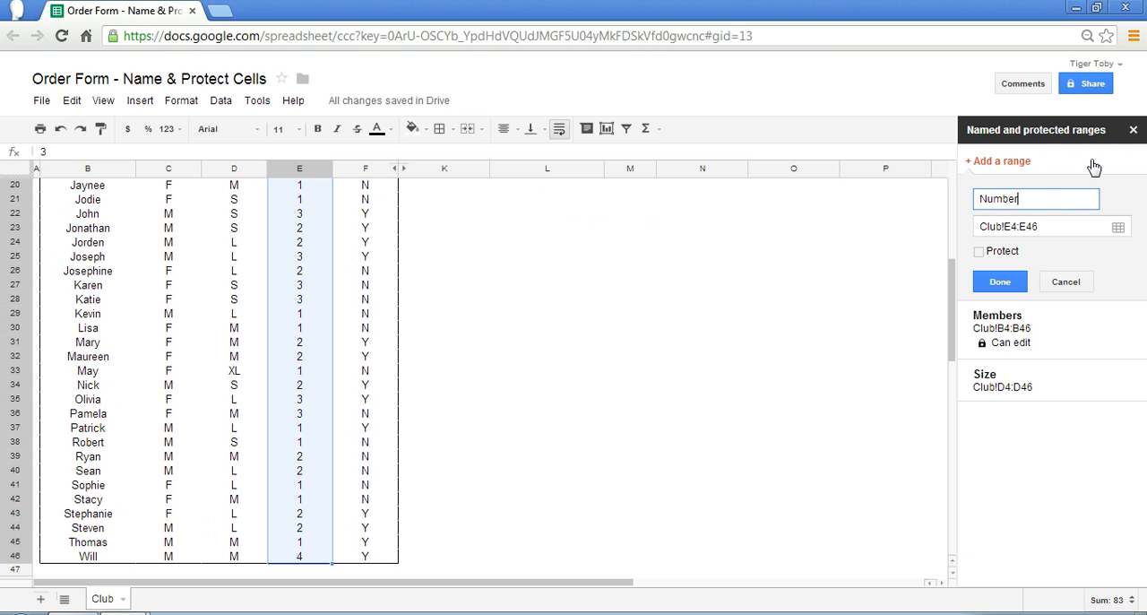
{"action": "left_click", "coordinate": [981, 254]}
{"action": "left_click", "coordinate": [981, 253]}
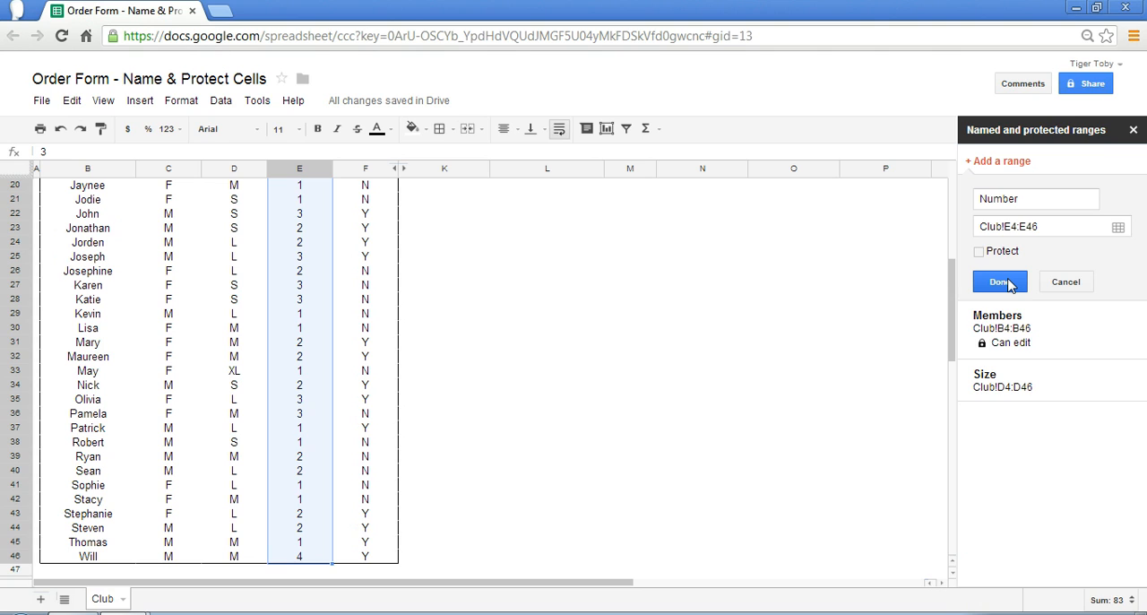
{"action": "left_click", "coordinate": [999, 282]}
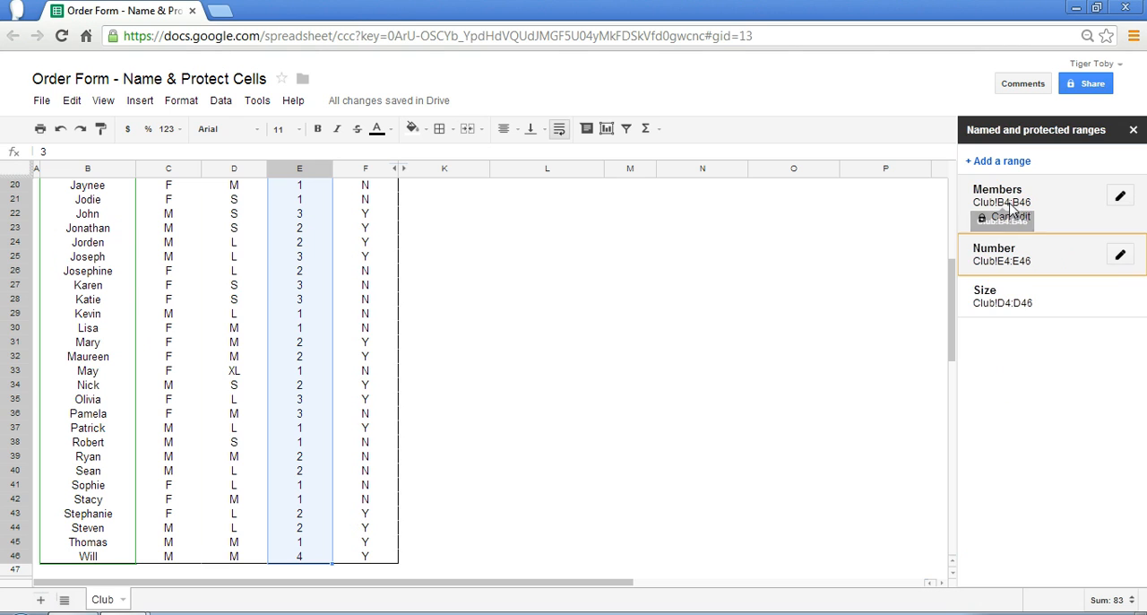
Enter the formula =sum(Number) in cell M4 beside Total Number of Shirts
{"action": "left_click", "coordinate": [555, 315]}
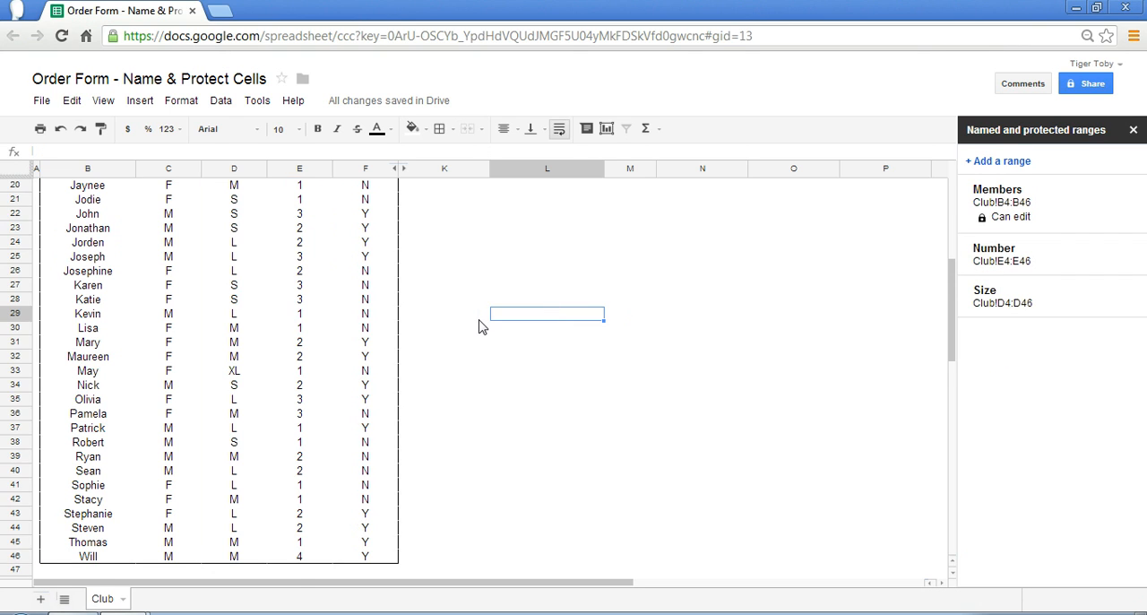
{"action": "scroll", "coordinate": [480, 325], "scroll_direction": "up", "scroll_amount": 6}
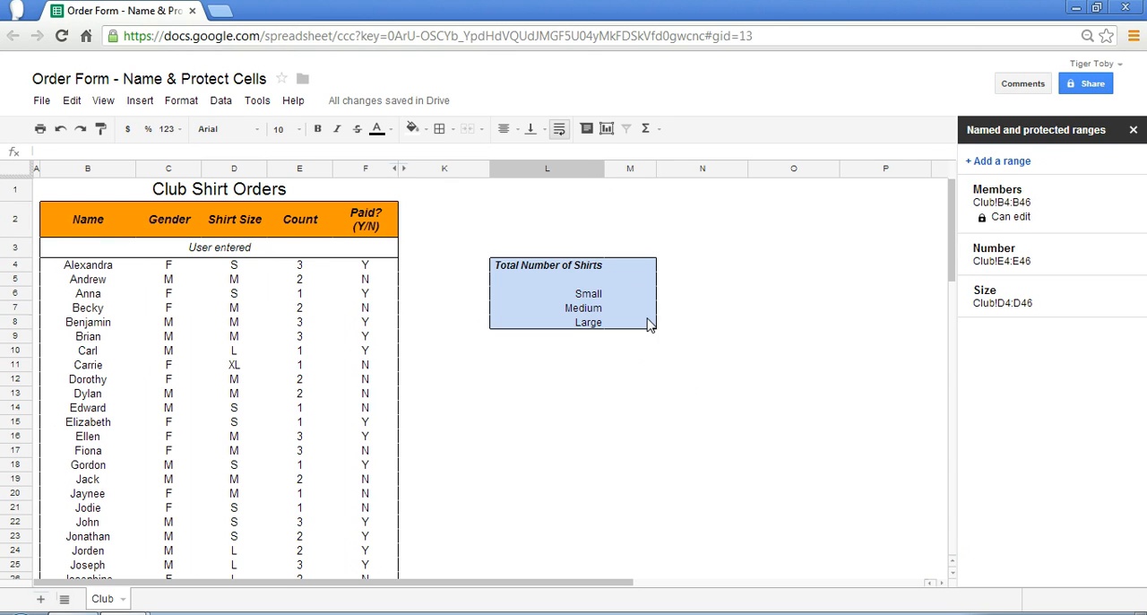
{"action": "left_click", "coordinate": [627, 266]}
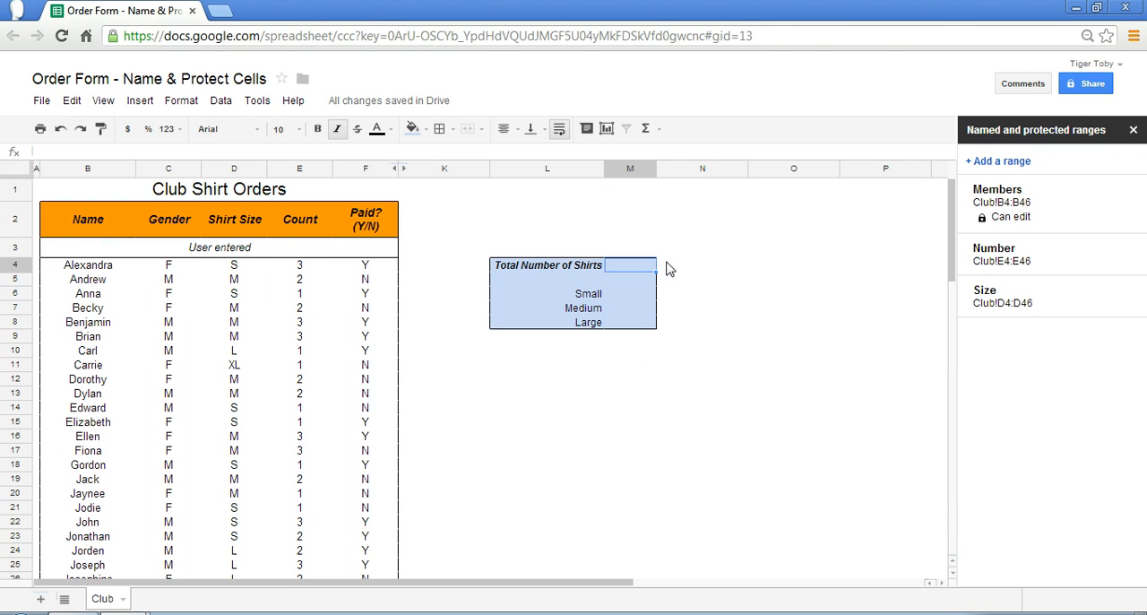
{"action": "type", "text": "=sum("}
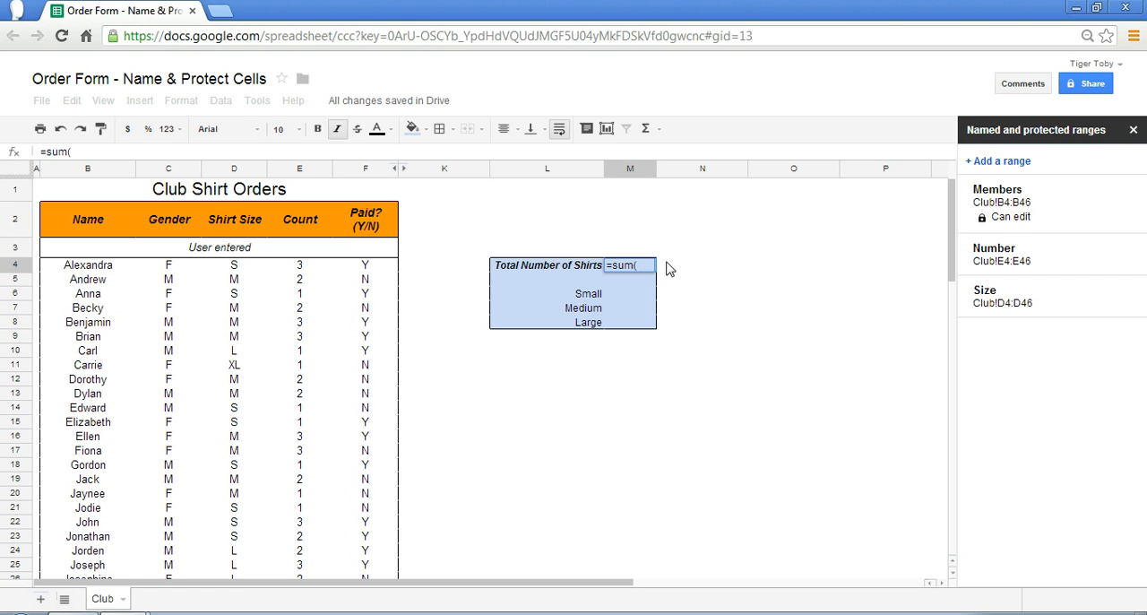
{"action": "type", "text": "Number)"}
{"action": "key", "text": "Return"}
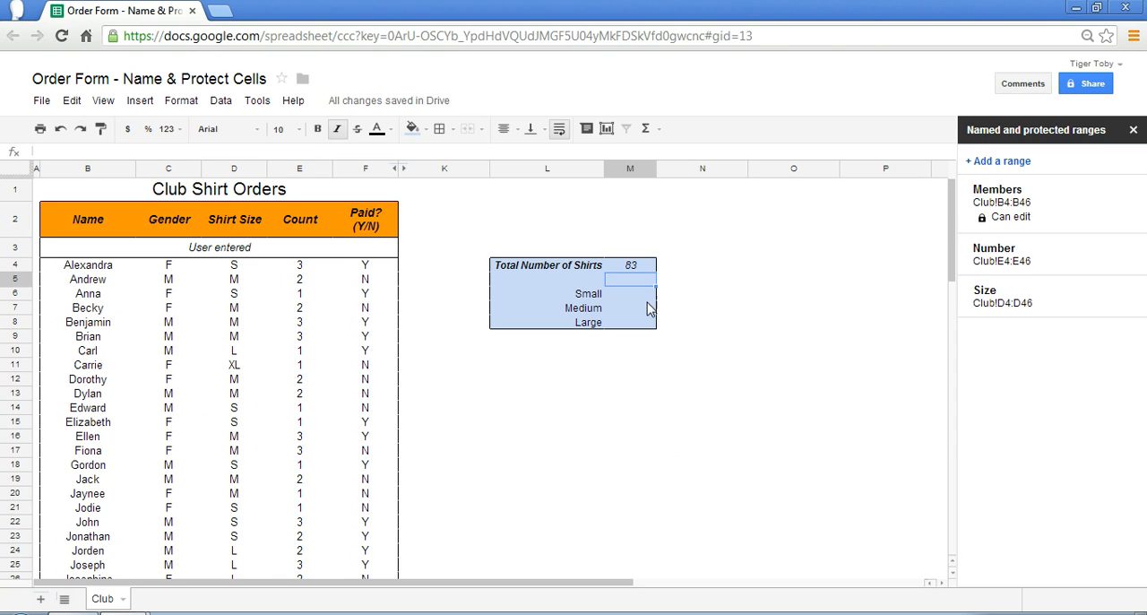
Examine the formula in M4 and the cells its named range covers, as well as the cells for the size totals
{"action": "left_click", "coordinate": [639, 268]}
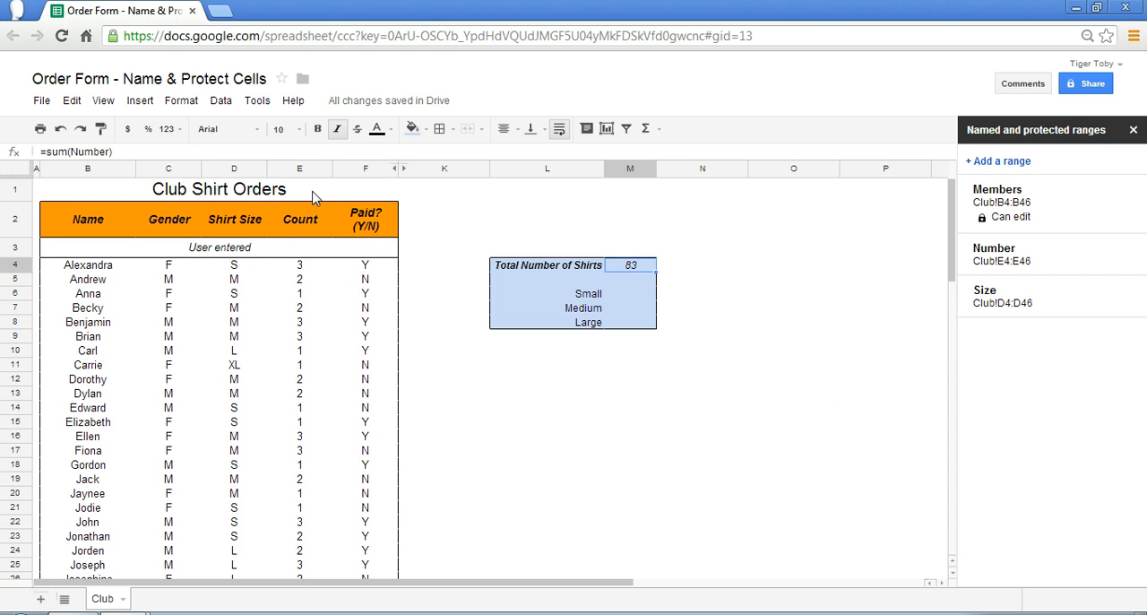
{"action": "key", "text": "Return"}
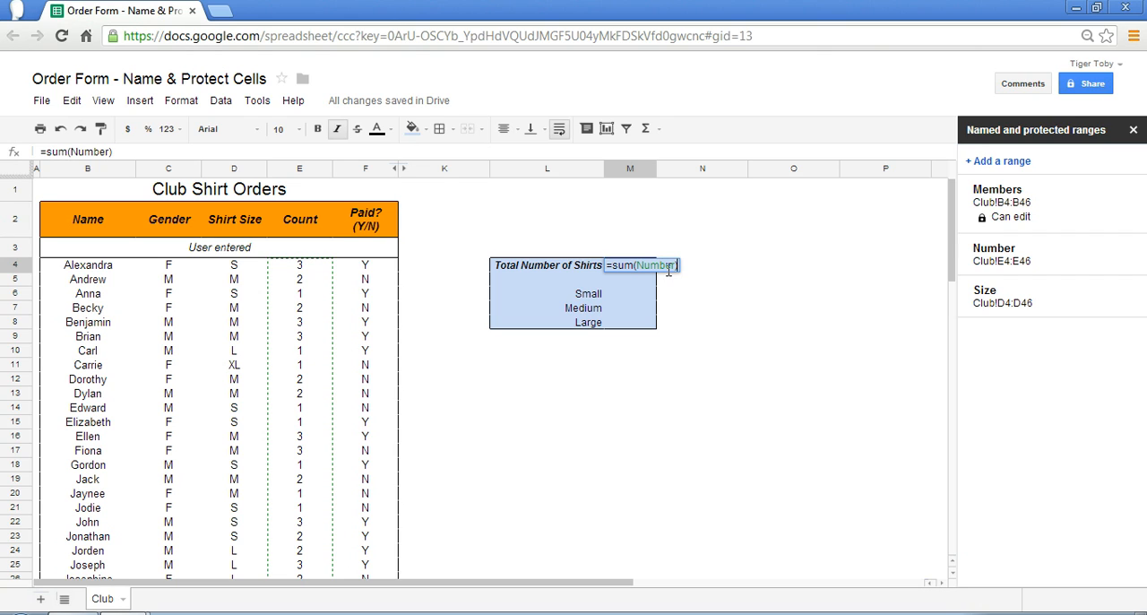
{"action": "key", "text": "Return"}
{"action": "left_click", "coordinate": [629, 295]}
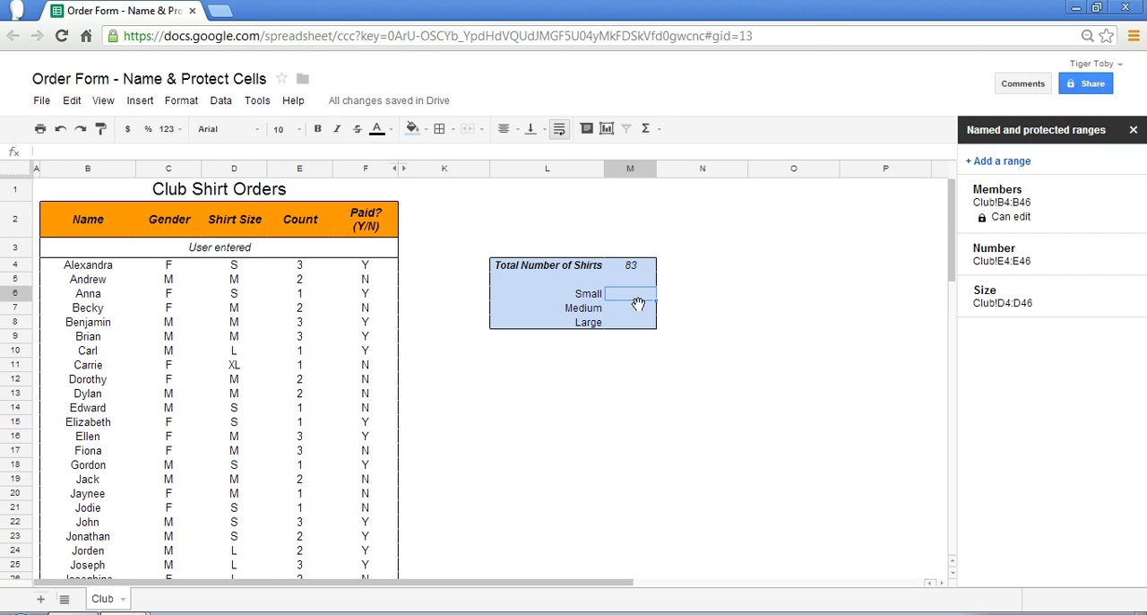
{"action": "left_click", "coordinate": [633, 323]}
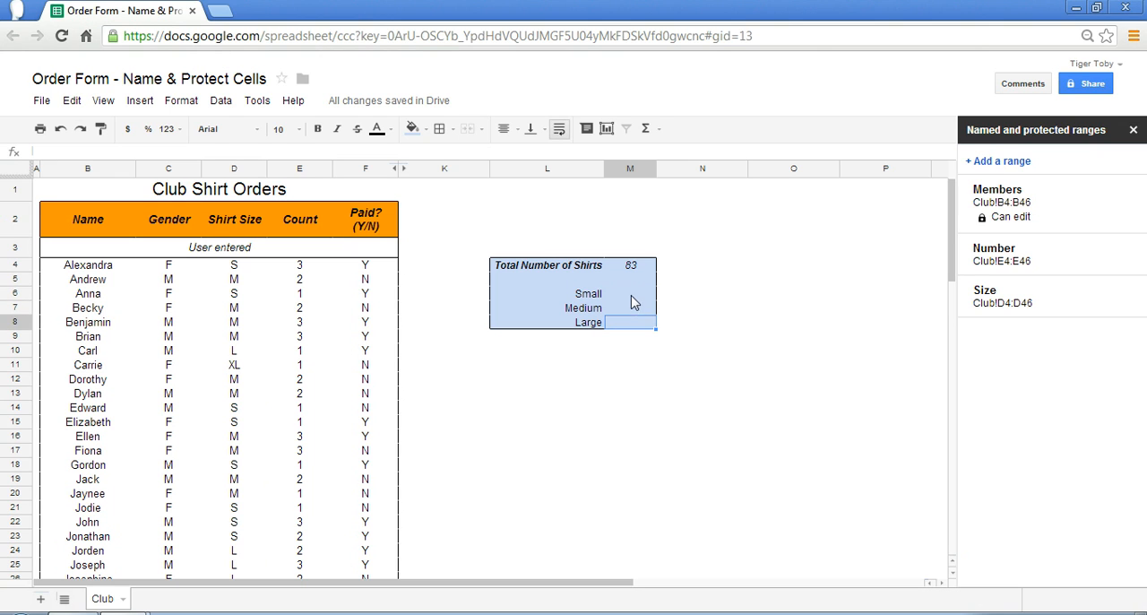
Enter the formula =sumif(size, "S", number) in cell M6 beside Small
{"action": "left_click", "coordinate": [636, 296]}
{"action": "type", "text": "=sum"}
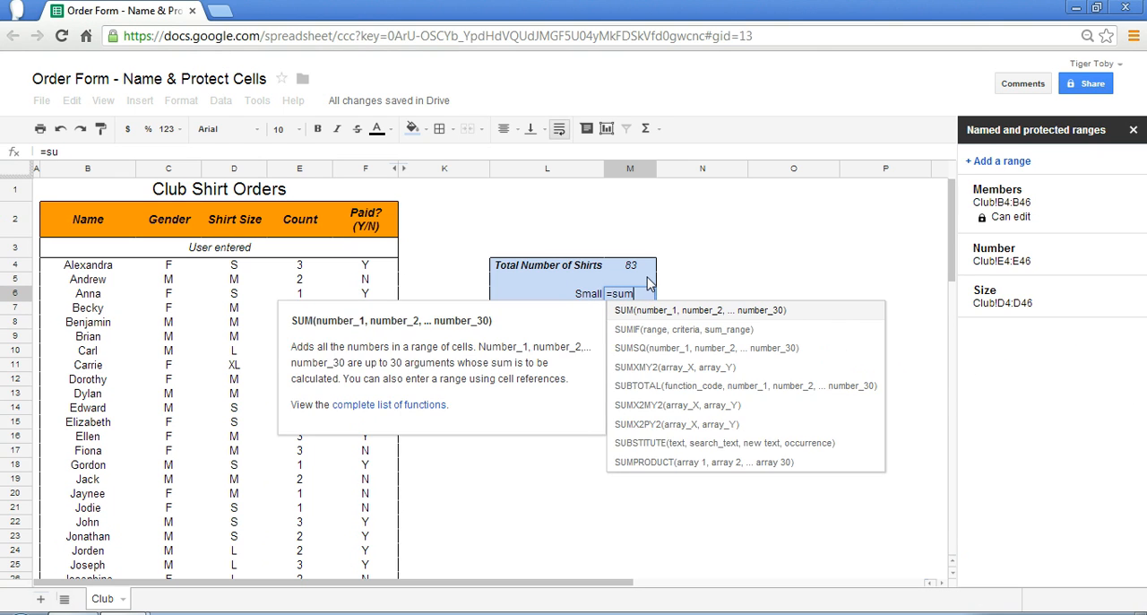
{"action": "type", "text": "if("}
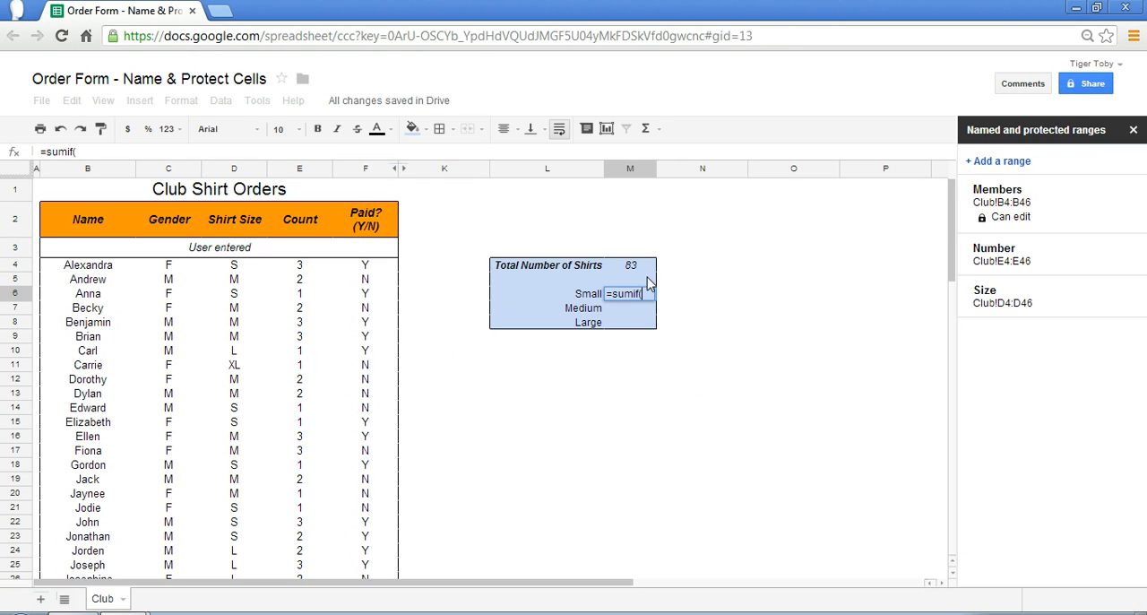
{"action": "type", "text": "s"}
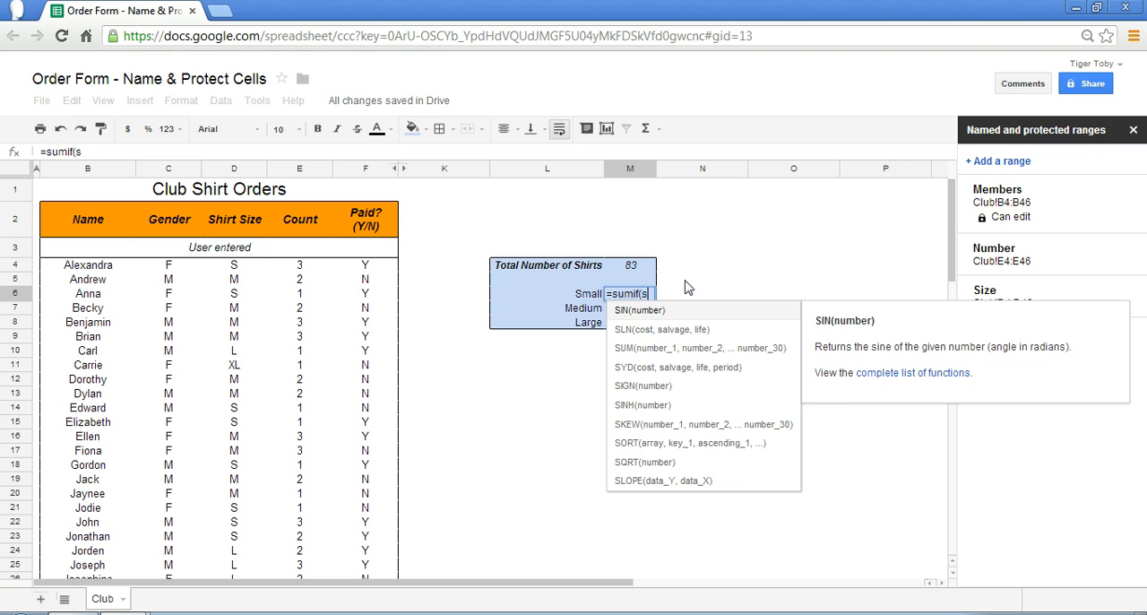
{"action": "type", "text": "ize, \""}
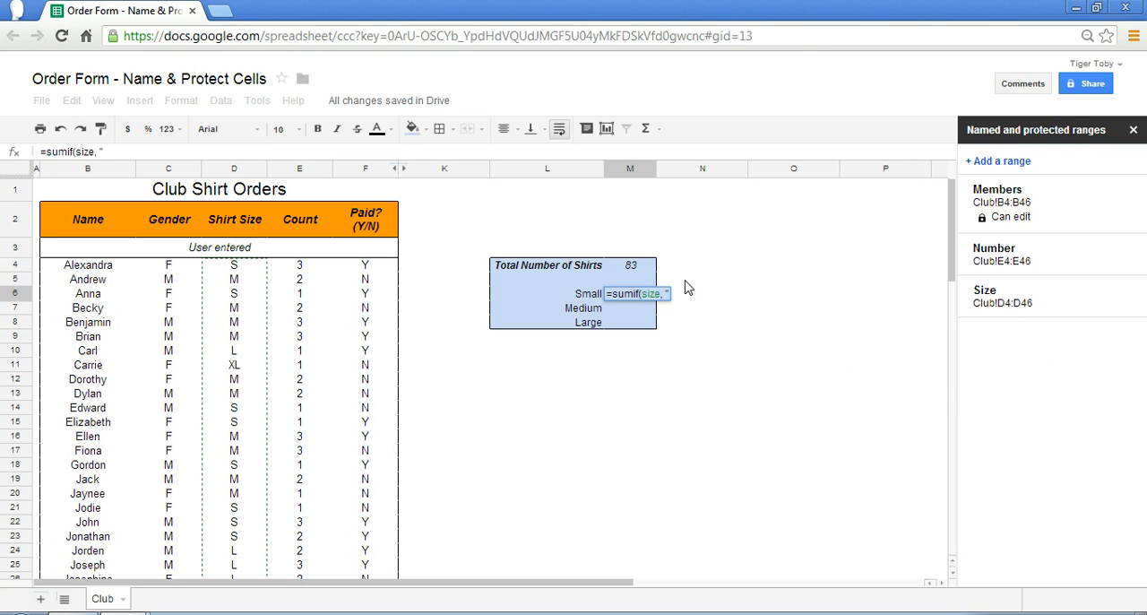
{"action": "type", "text": "S\","}
{"action": "type", "text": "number)"}
{"action": "key", "text": "Return"}
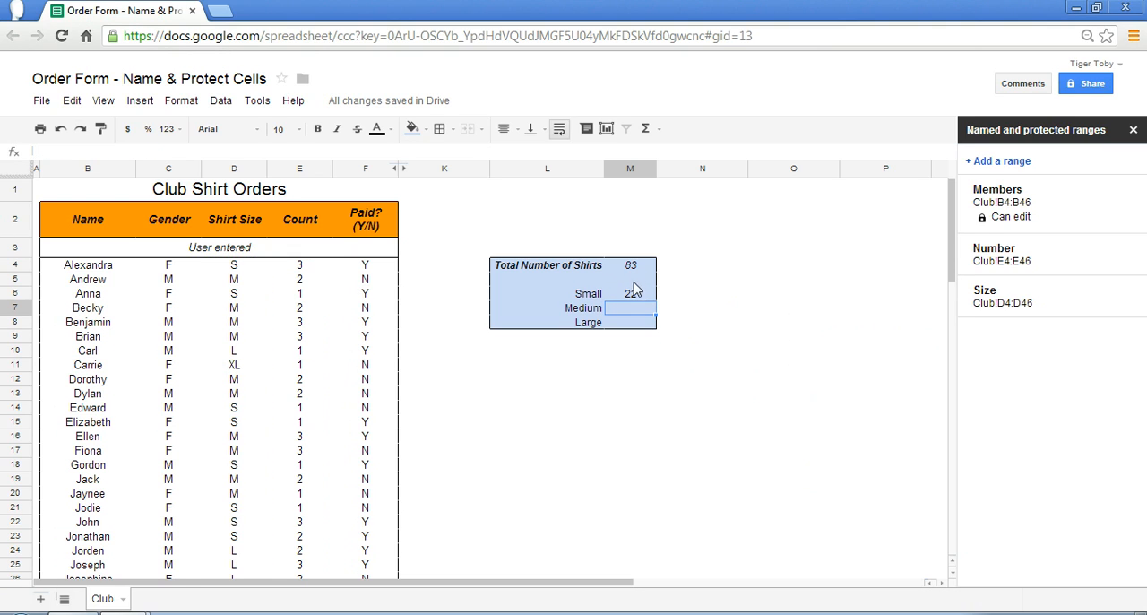
Copy the Small total's formula from M6 into the Medium and Large cells M7:M8
{"action": "key", "text": "Up"}
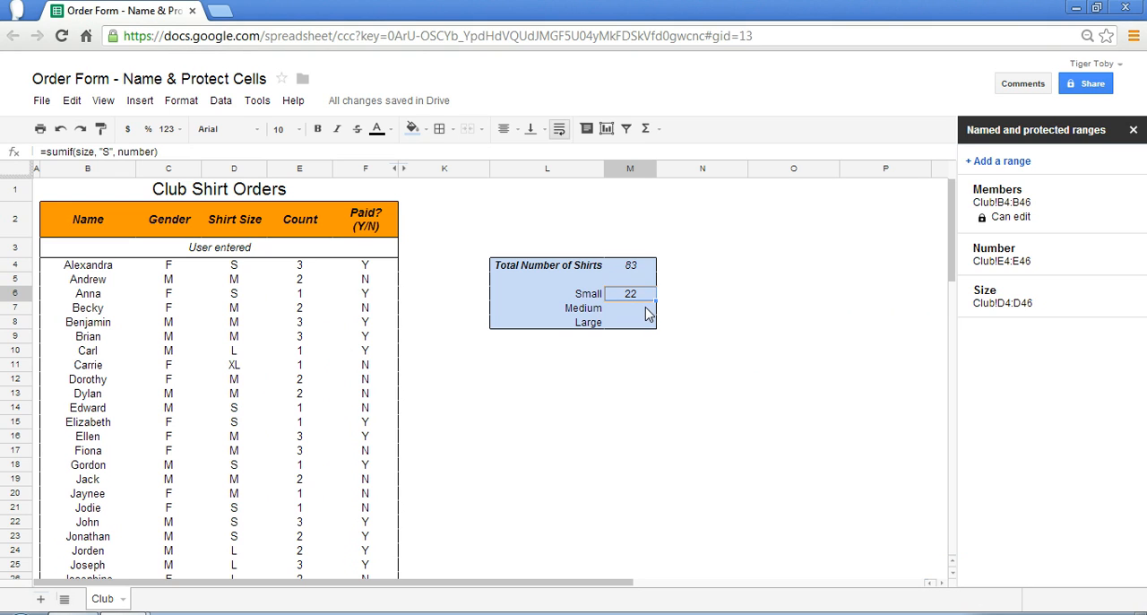
{"action": "left_click_drag", "start_coordinate": [649, 314], "coordinate": [648, 320]}
{"action": "key", "text": "ctrl+v"}
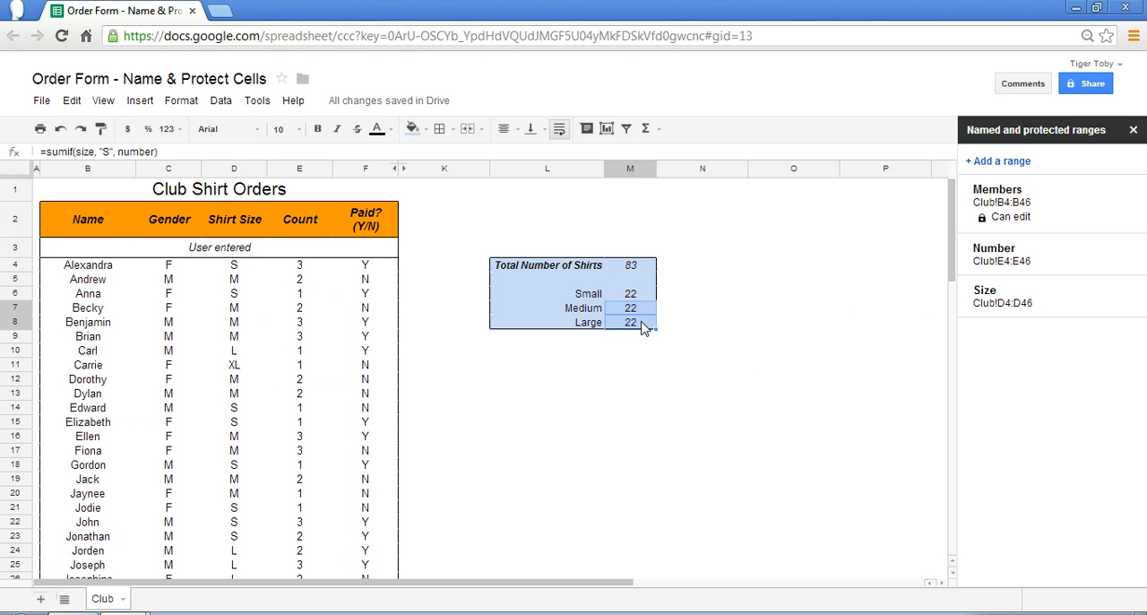
{"action": "left_click", "coordinate": [658, 352]}
Change the size criterion in the Medium formula in M7 to "M"
{"action": "double_click", "coordinate": [628, 312]}
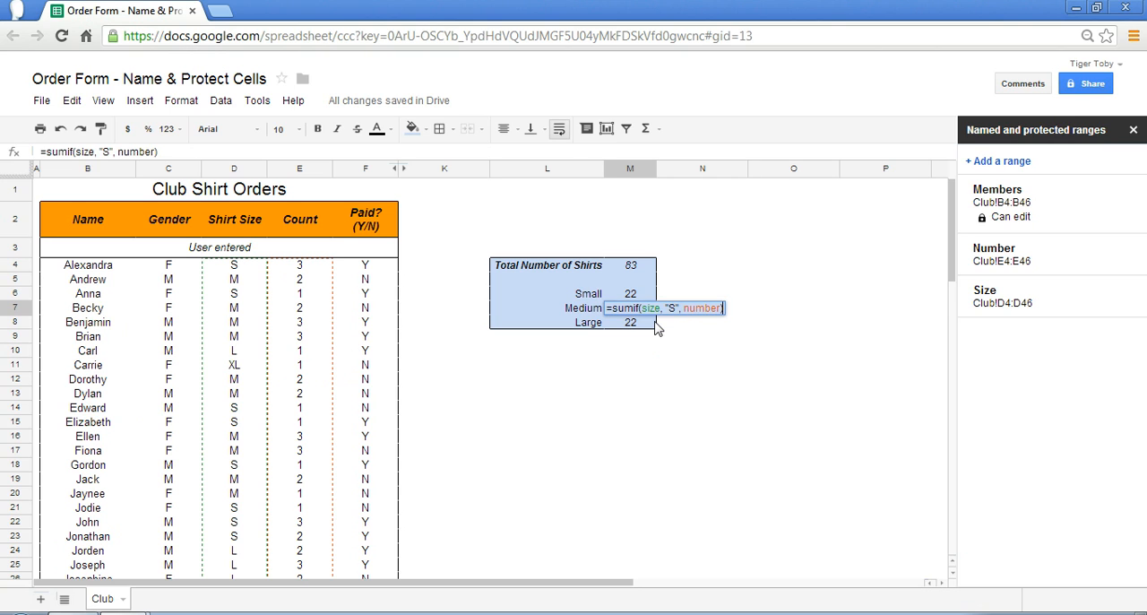
{"action": "left_click", "coordinate": [675, 310]}
{"action": "key", "text": "BackSpace"}
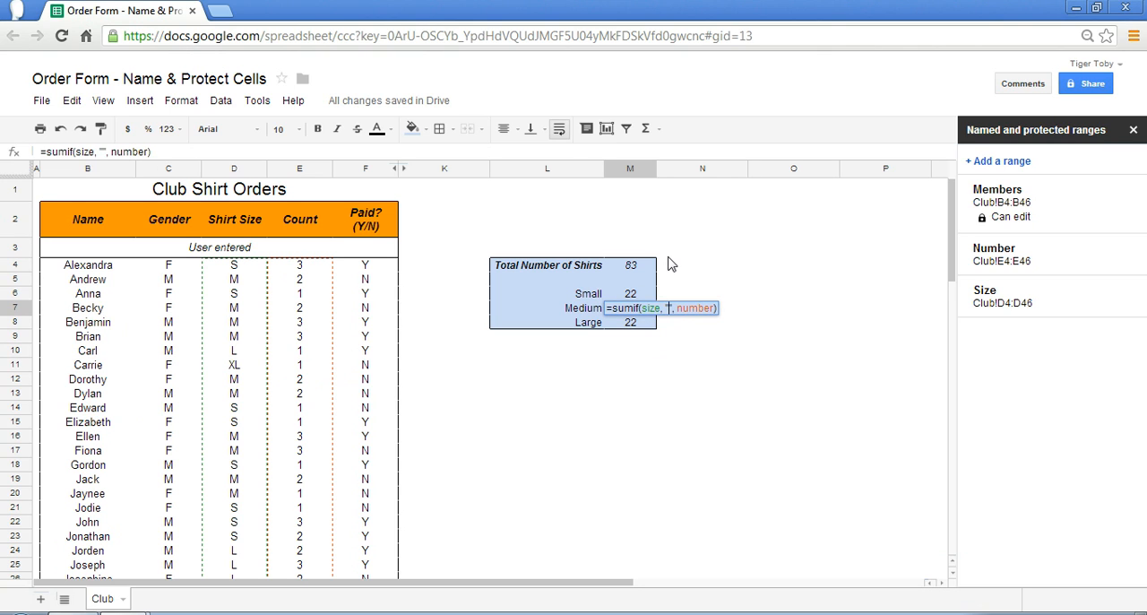
{"action": "type", "text": "M"}
{"action": "key", "text": "Return"}
{"action": "key", "text": "Return"}
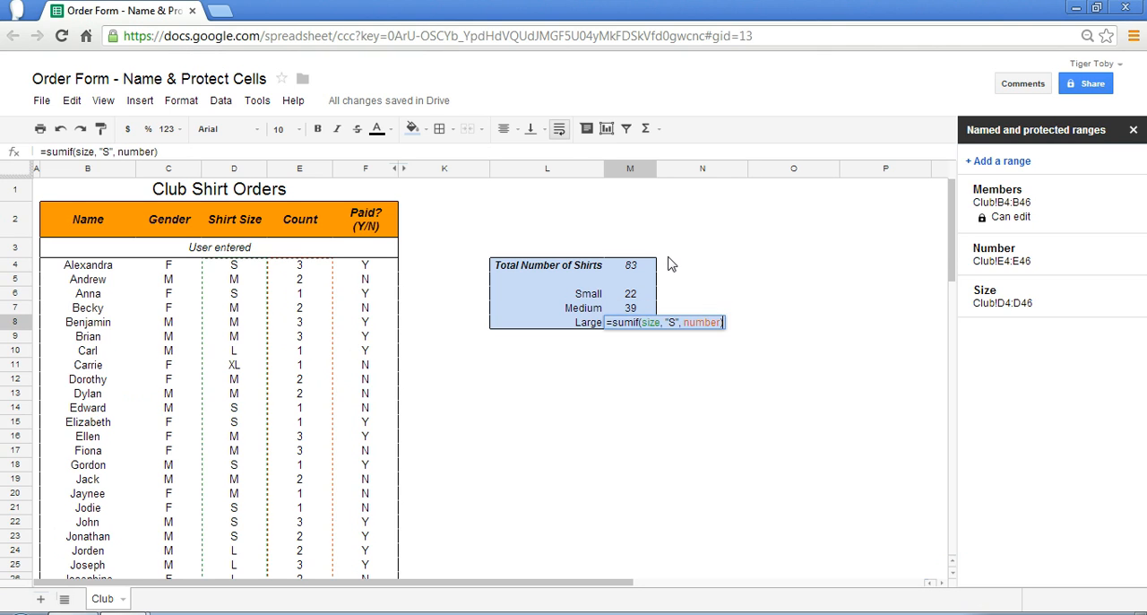
Change the size criterion in the Large formula in M8 to "L"
{"action": "key", "text": "BackSpace"}
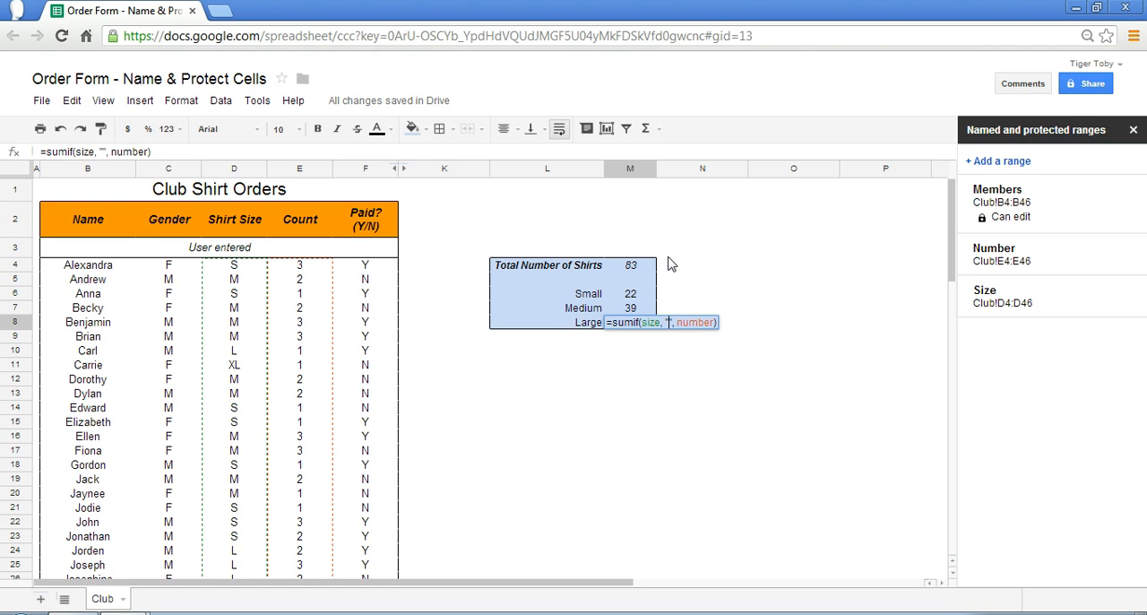
{"action": "type", "text": "L"}
{"action": "key", "text": "Return"}
Examine the Small formula in M6 and the cells its two named ranges cover, leaving the formula as it is
{"action": "key", "text": "Up"}
{"action": "key", "text": "Up"}
{"action": "key", "text": "Up"}
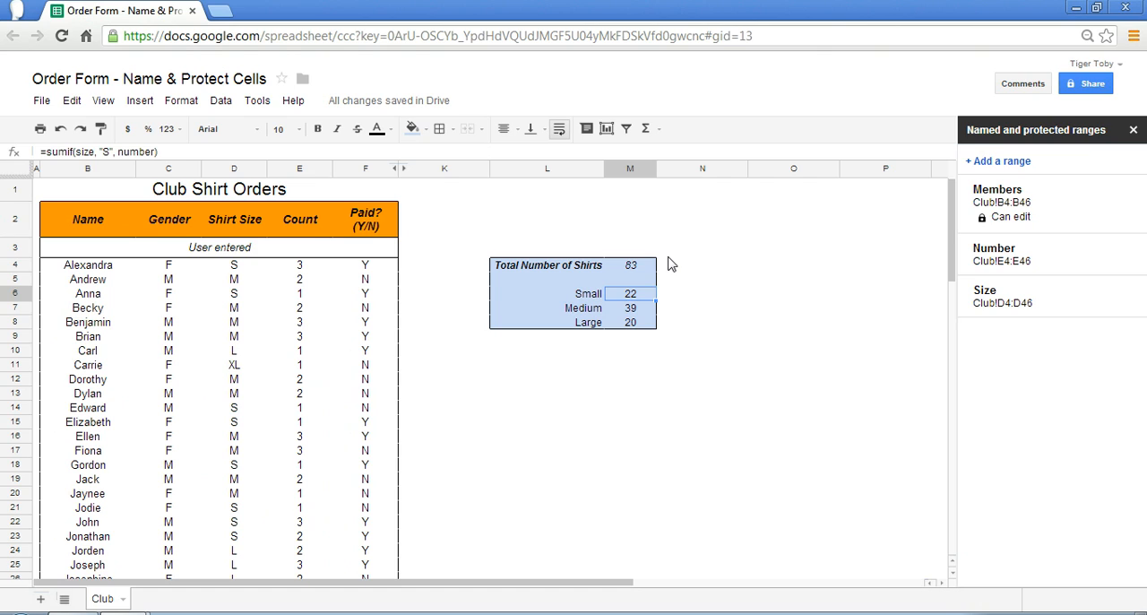
{"action": "key", "text": "Return"}
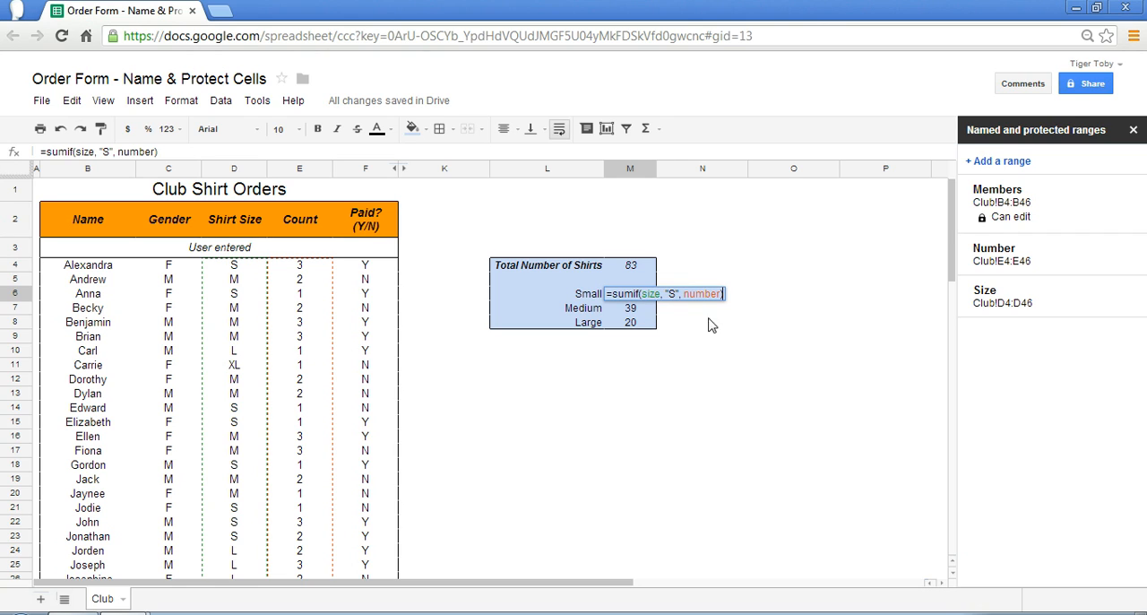
{"action": "left_click", "coordinate": [701, 370]}
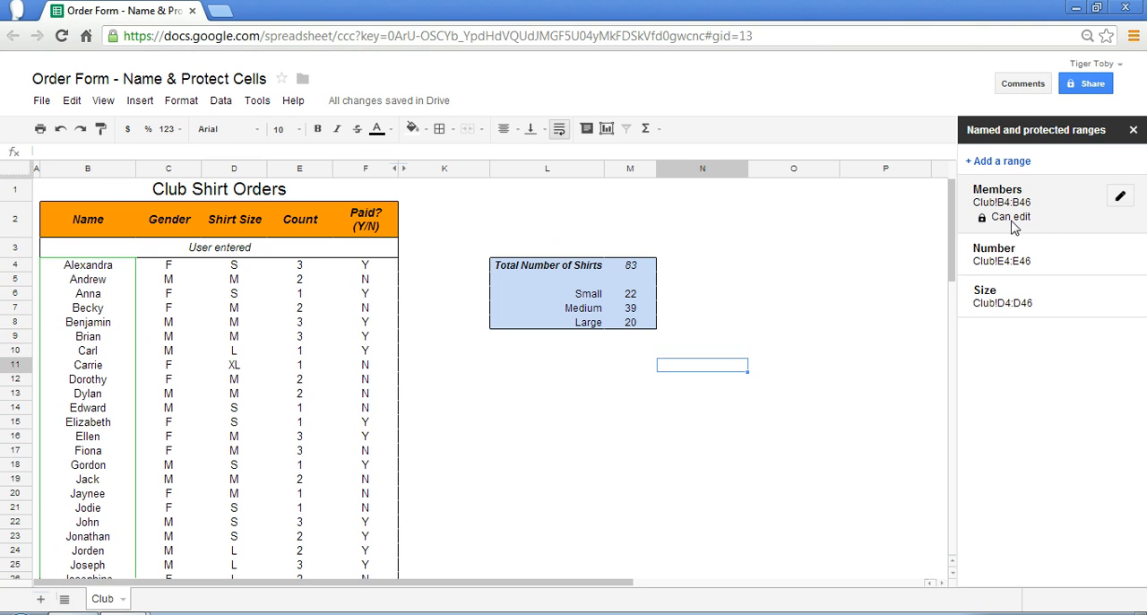
Remove the named and protected range Members covering cells B4:B46
{"action": "left_click", "coordinate": [1121, 198]}
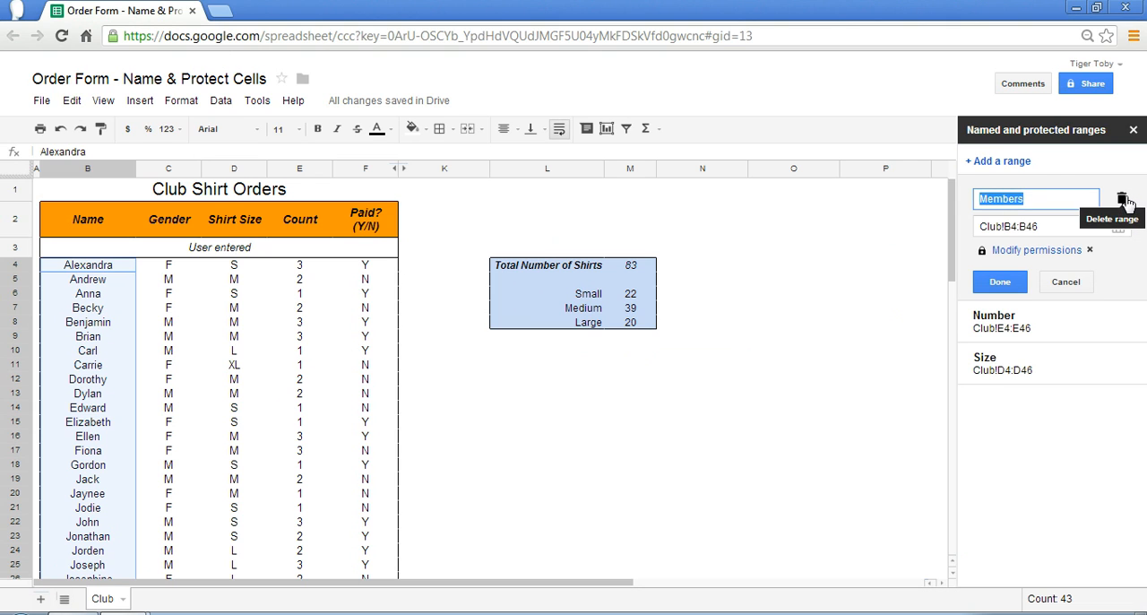
{"action": "left_click", "coordinate": [1124, 199]}
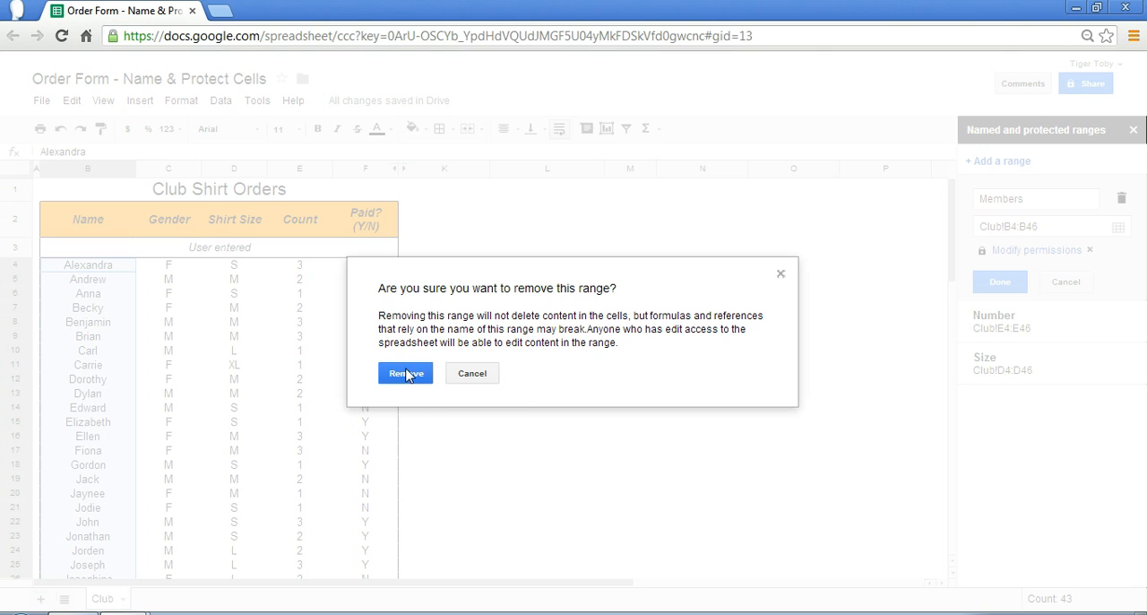
{"action": "left_click", "coordinate": [418, 375]}
{"action": "mouse_move", "coordinate": [1082, 213]}
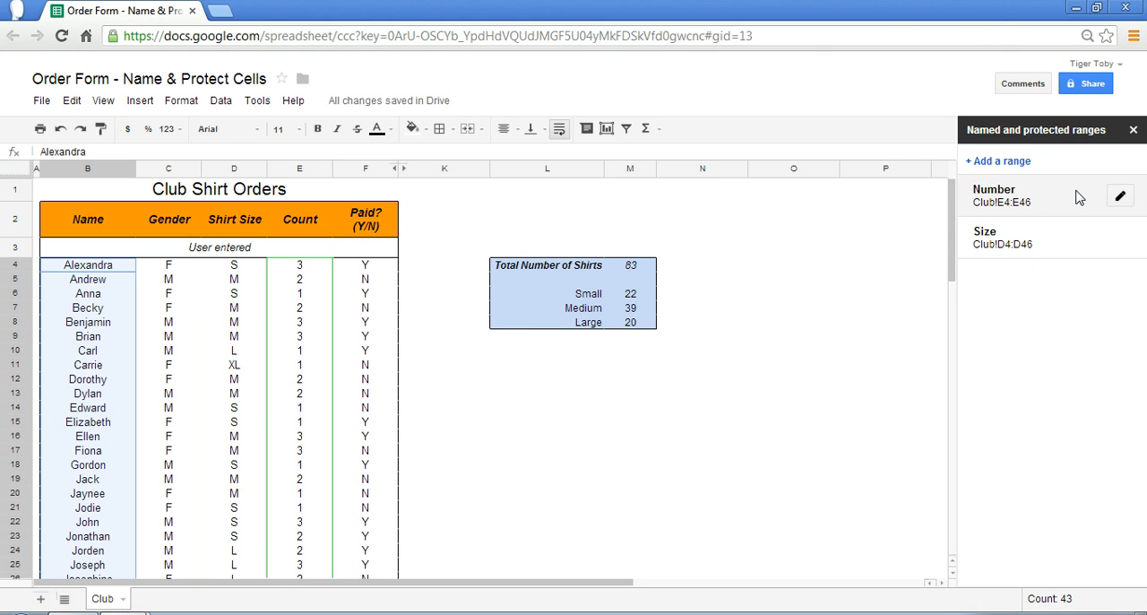